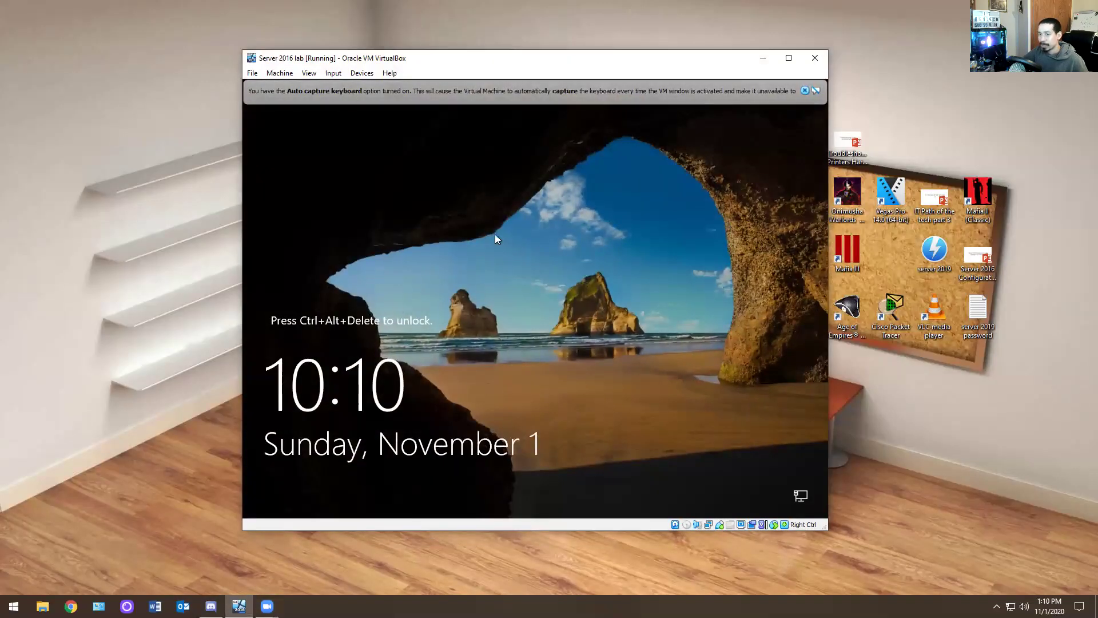
# Step: Send Ctrl-Alt-Del to the VM and sign in as Administrator with the account password
pyautogui.click(323, 76)
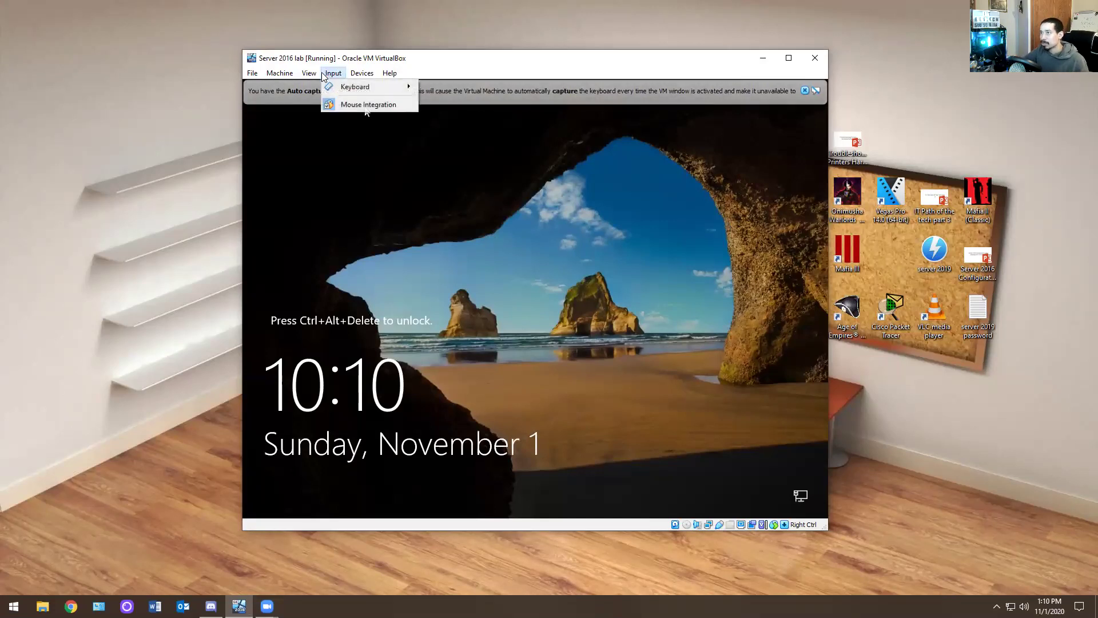
pyautogui.click(361, 74)
pyautogui.moveTo(334, 73)
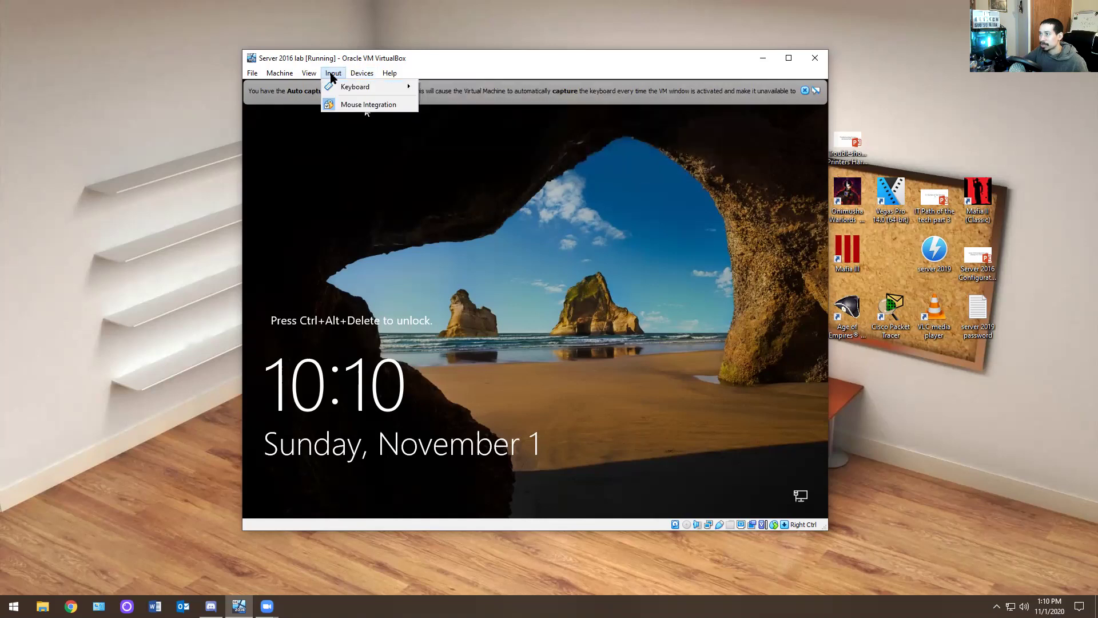
pyautogui.moveTo(366, 87)
pyautogui.click(461, 118)
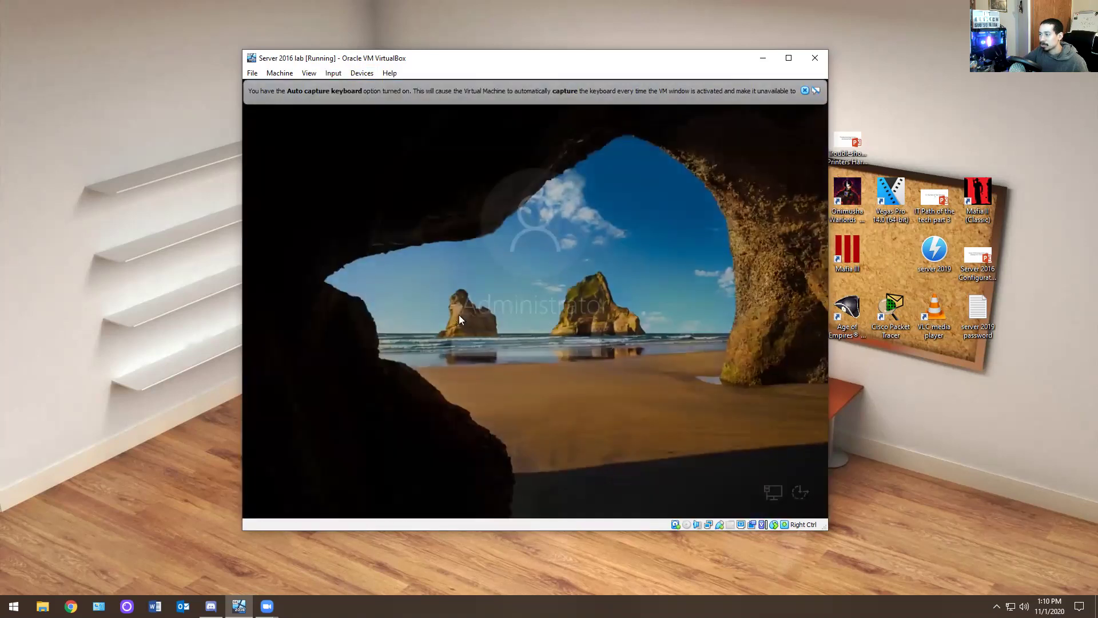
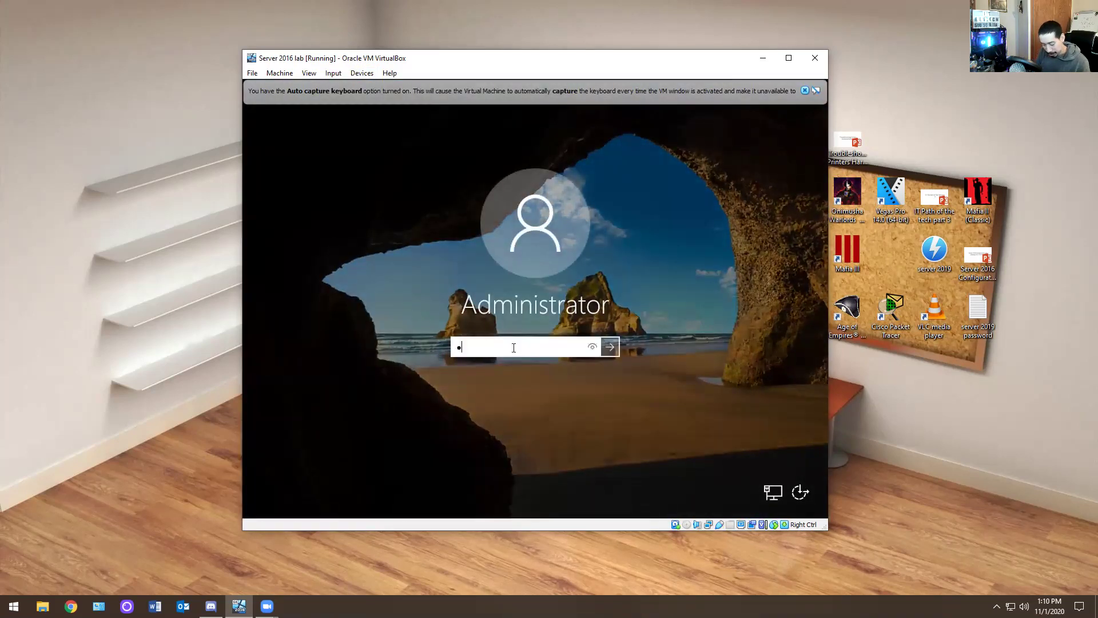
pyautogui.press('Return')
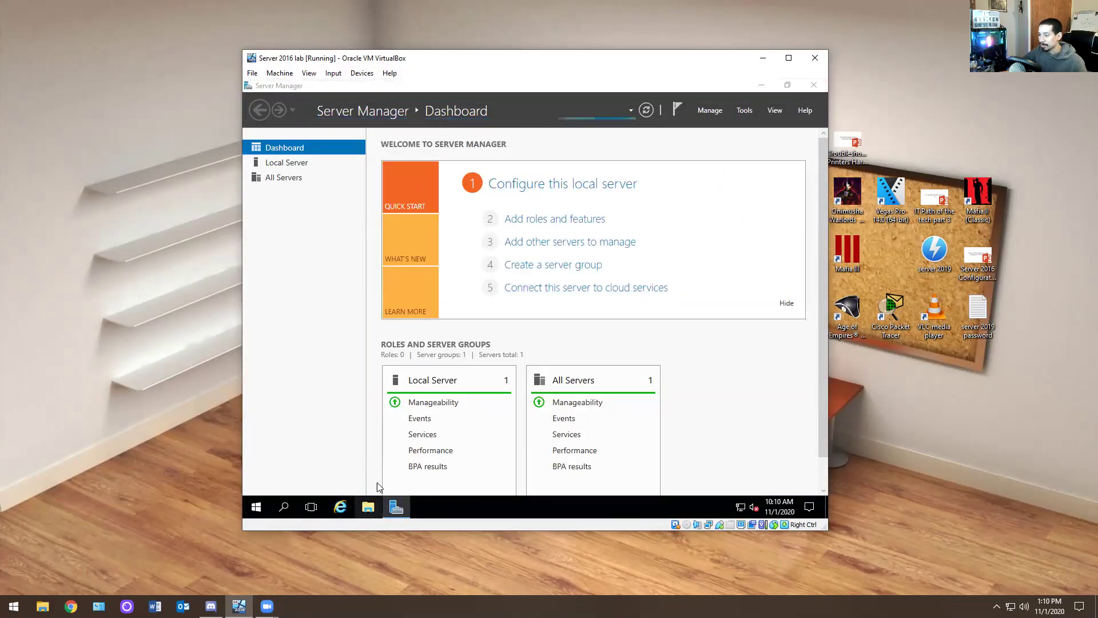
# Step: Minimize Server Manager, view This PC's system properties, then close the System and This PC windows
pyautogui.click(369, 508)
pyautogui.click(762, 84)
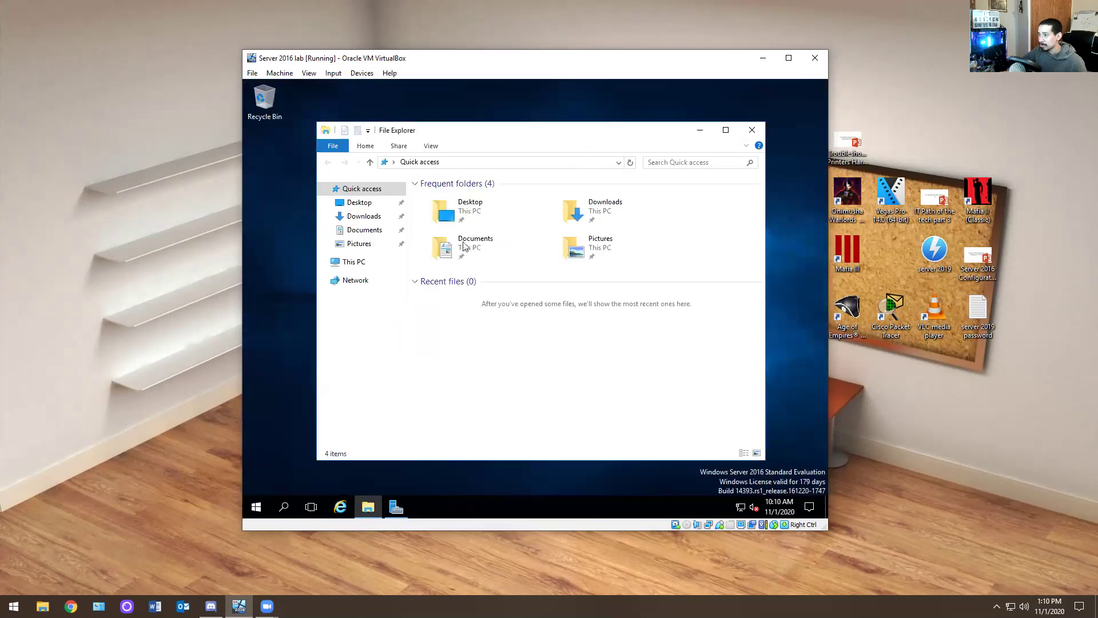
pyautogui.click(355, 262)
pyautogui.rightClick(356, 263)
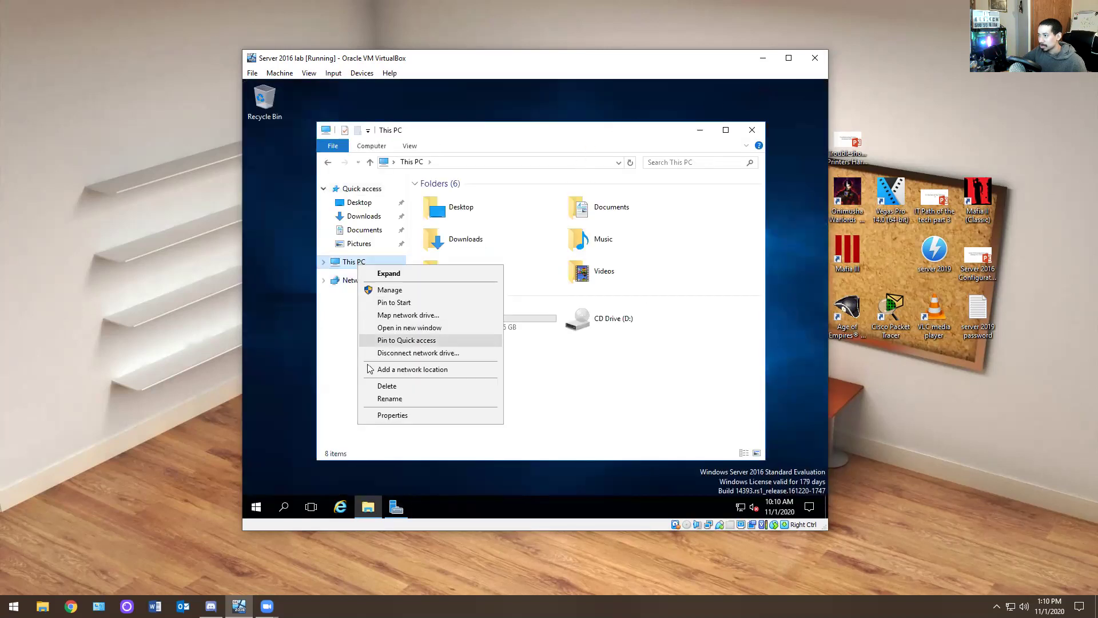
pyautogui.click(379, 416)
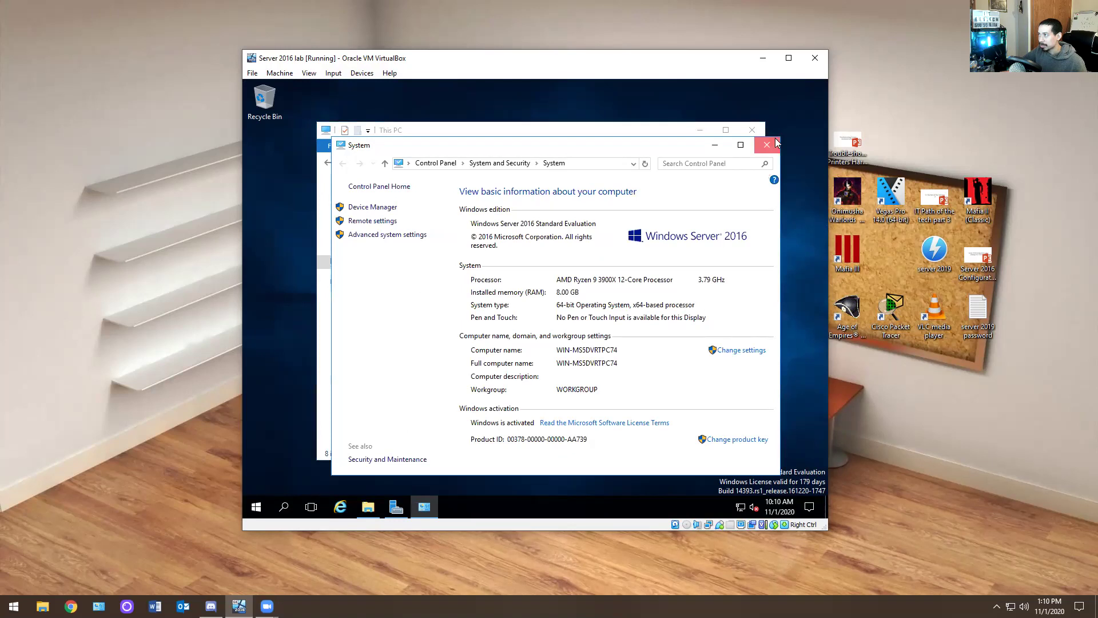
pyautogui.click(776, 144)
pyautogui.click(751, 130)
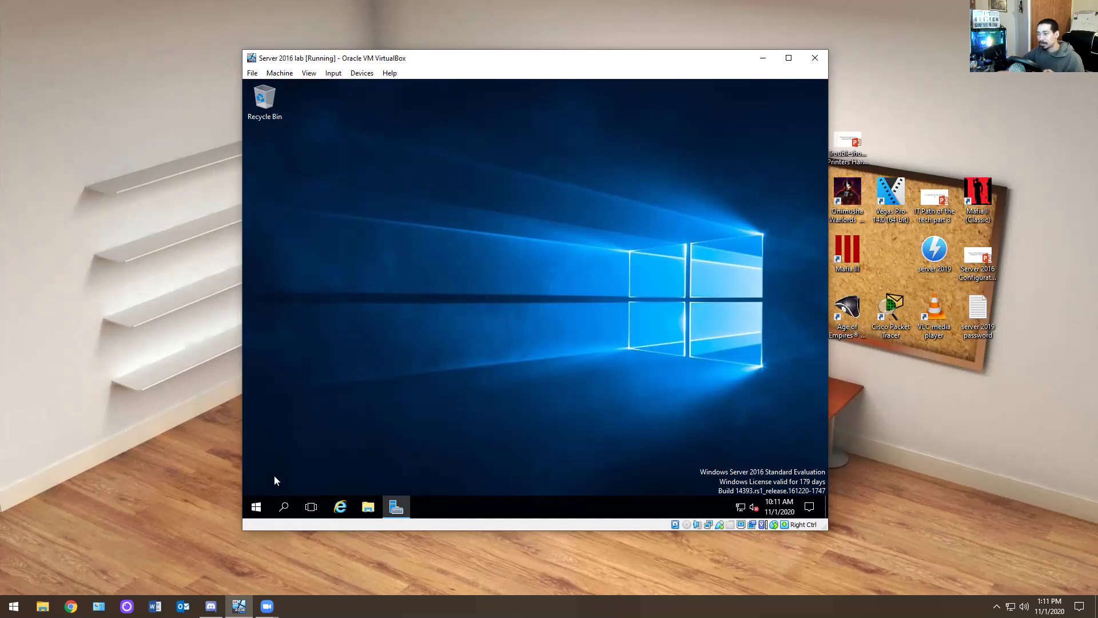
# Step: Remove File Explorer from the VM taskbar
pyautogui.click(372, 513)
pyautogui.click(755, 124)
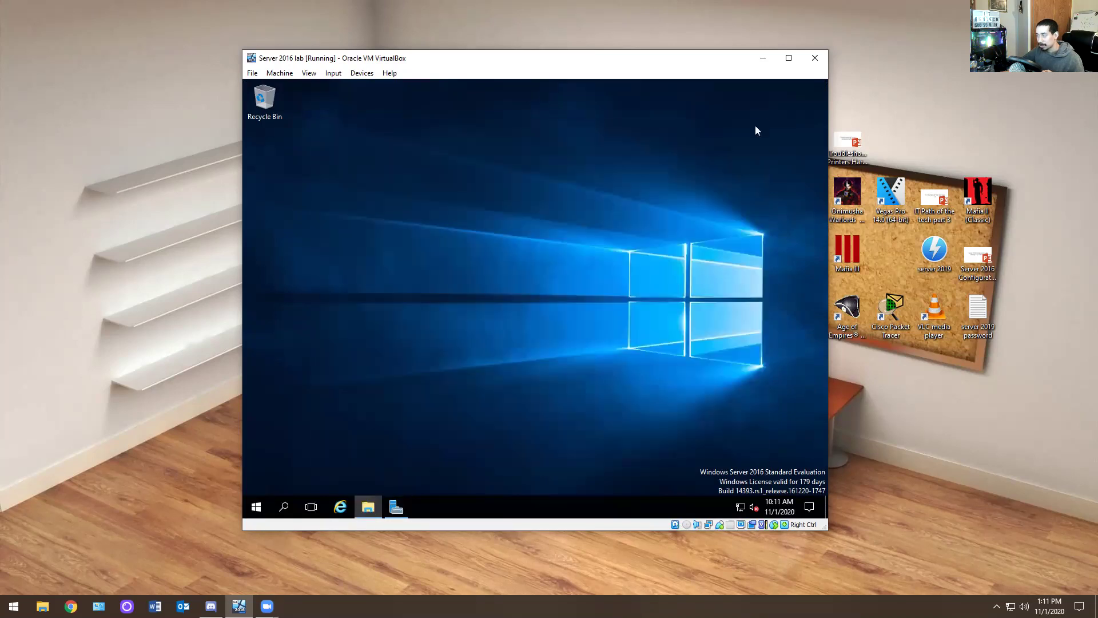
pyautogui.rightClick(368, 508)
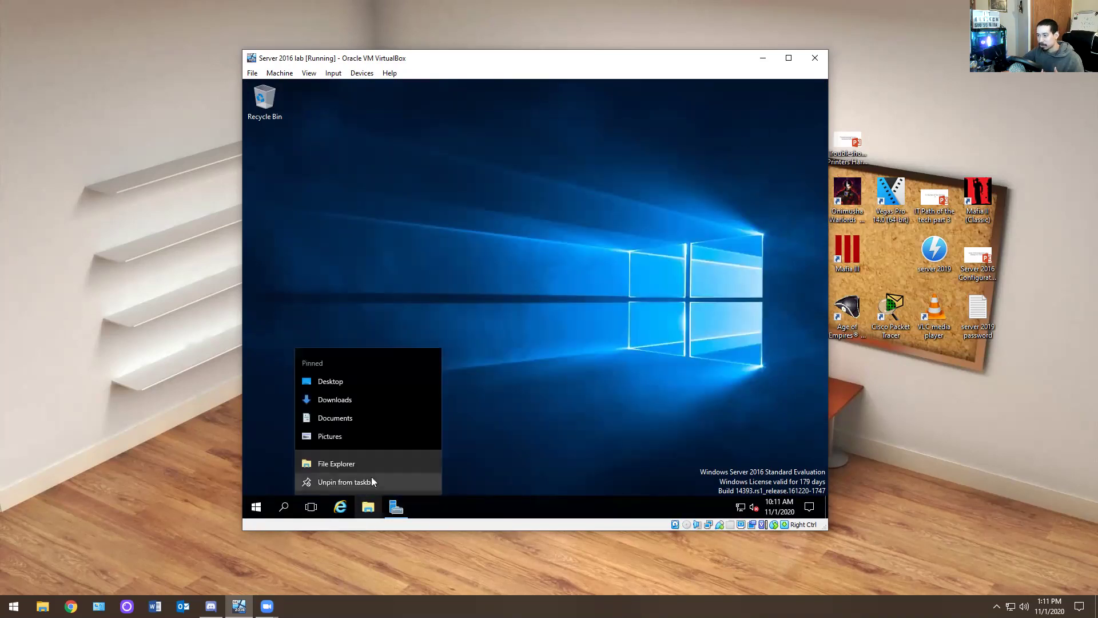
pyautogui.click(372, 479)
# Step: Open C: from Start search, re-pin File Explorer, and show This PC's system properties
pyautogui.click(257, 506)
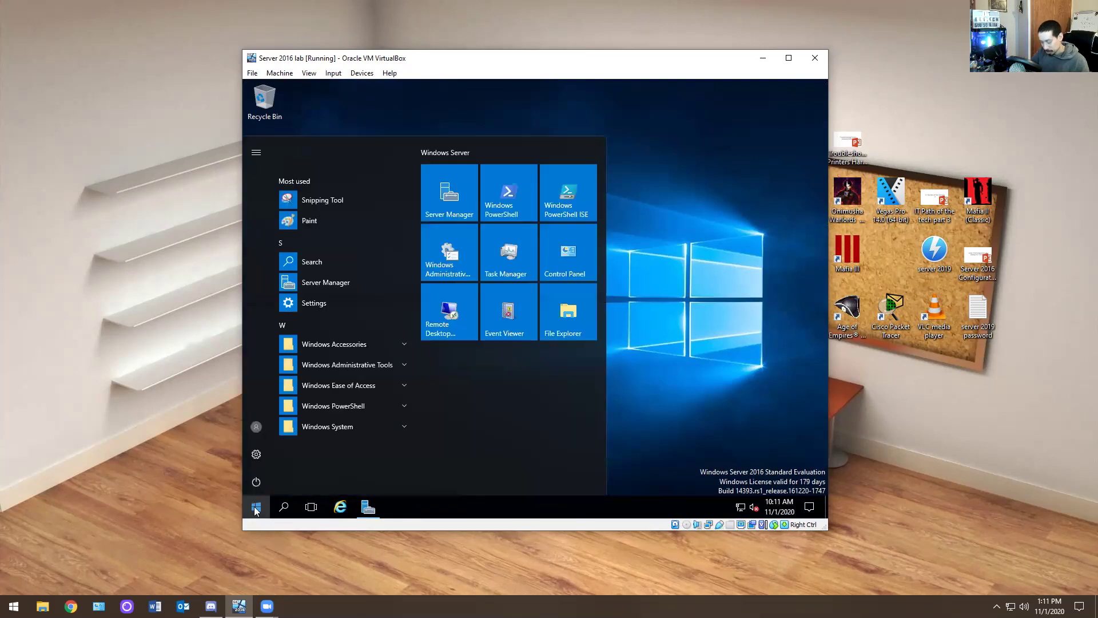
pyautogui.write('c:')
pyautogui.press('Return')
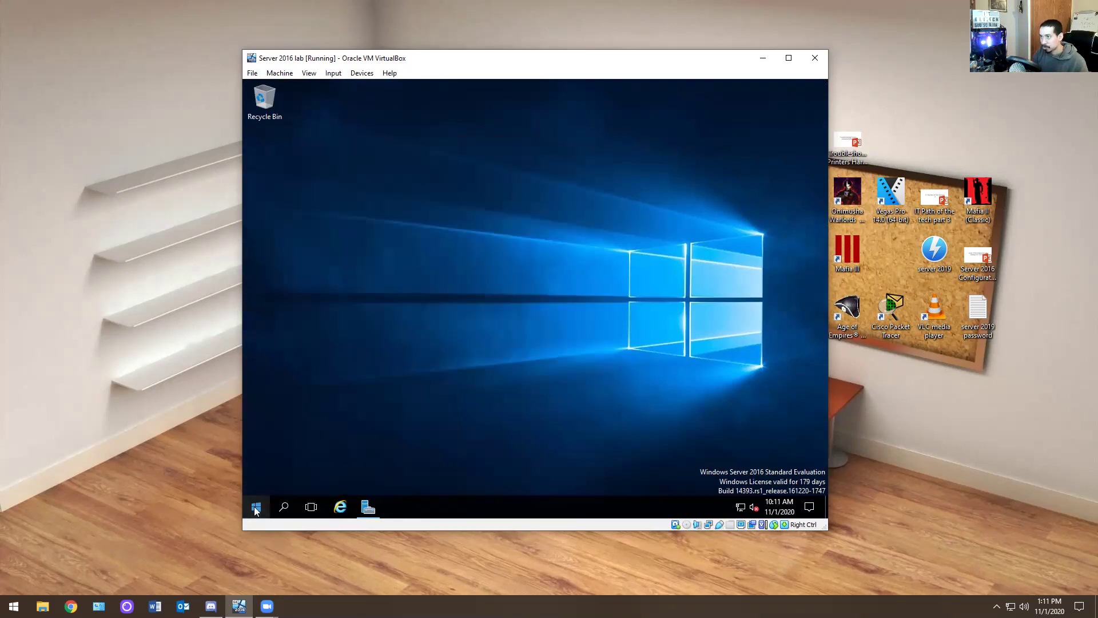
pyautogui.rightClick(407, 496)
pyautogui.click(391, 461)
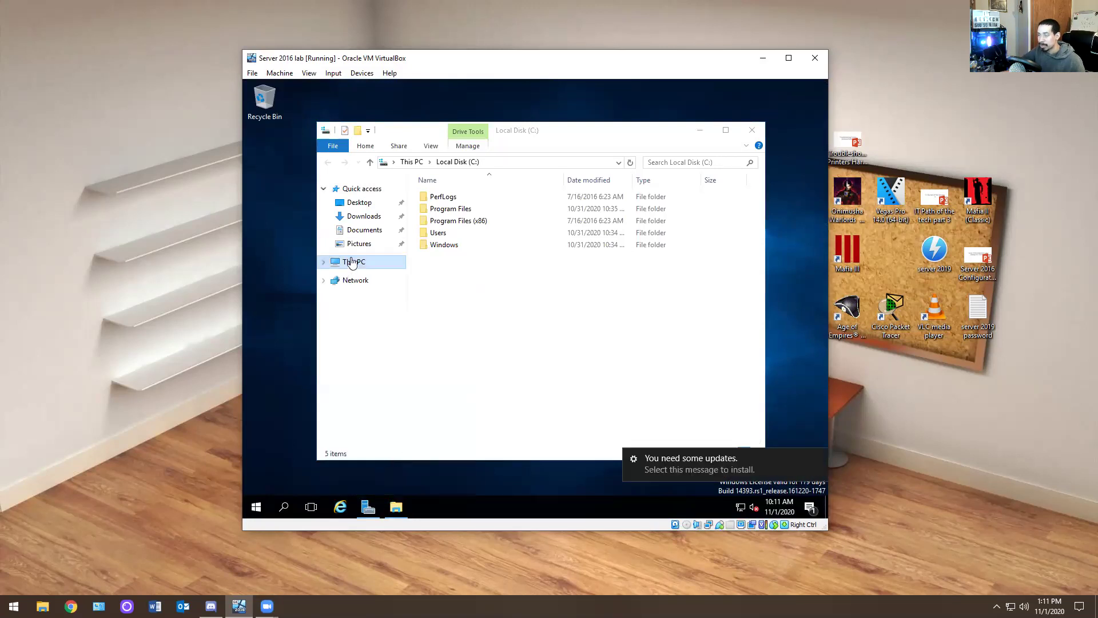
pyautogui.rightClick(367, 268)
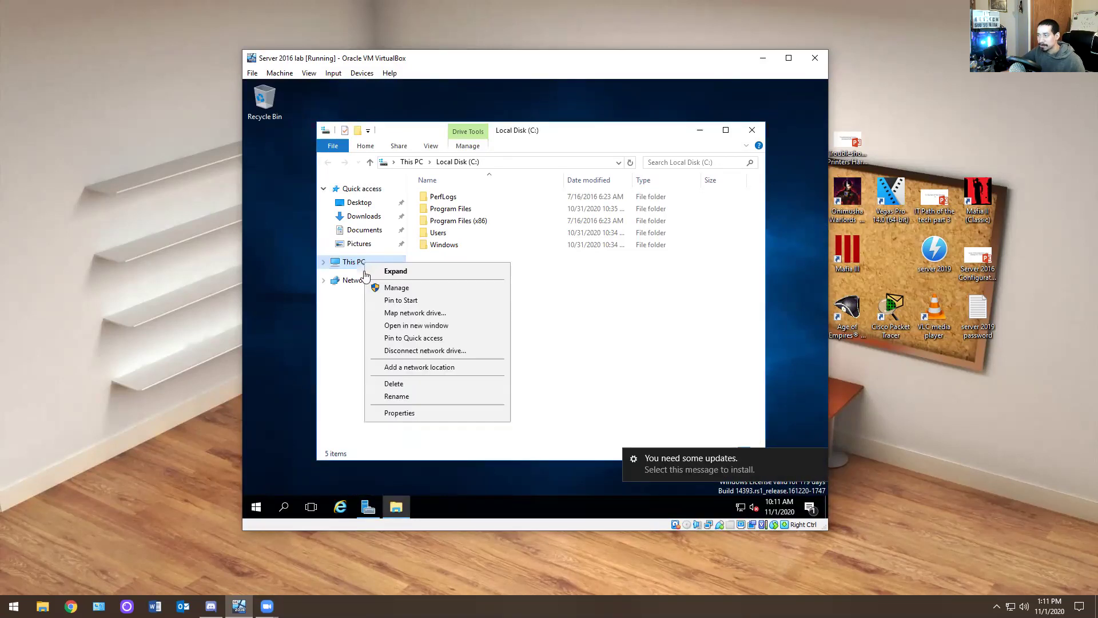
pyautogui.click(399, 413)
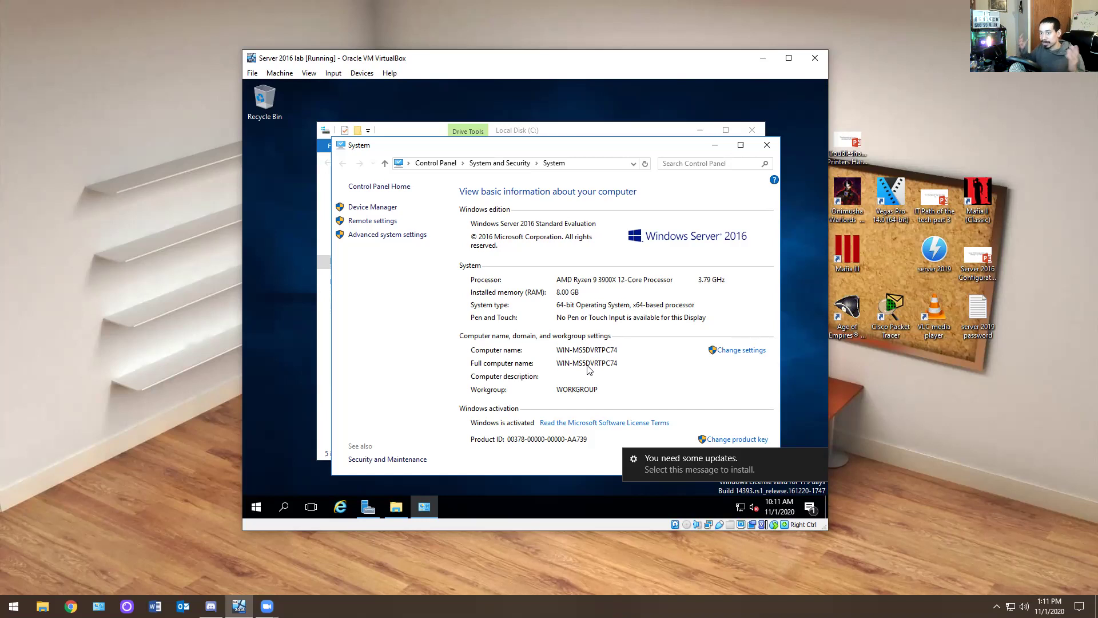
# Step: Change the computer name to Server2016, accept the restart notice, and restart the VM now
pyautogui.click(741, 353)
pyautogui.click(543, 308)
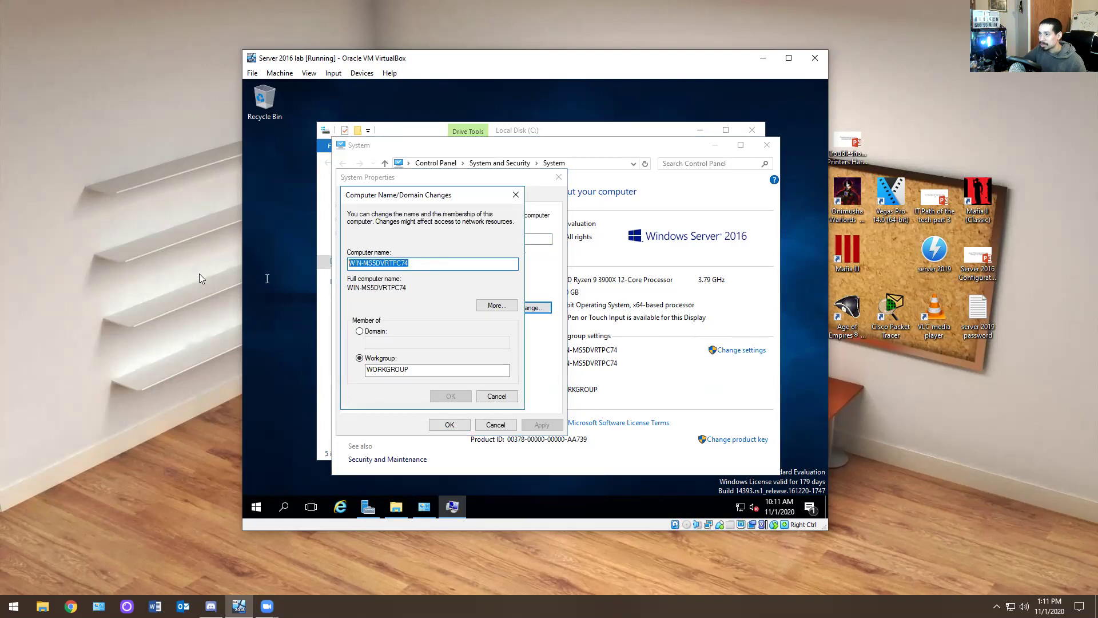
pyautogui.write('Serve')
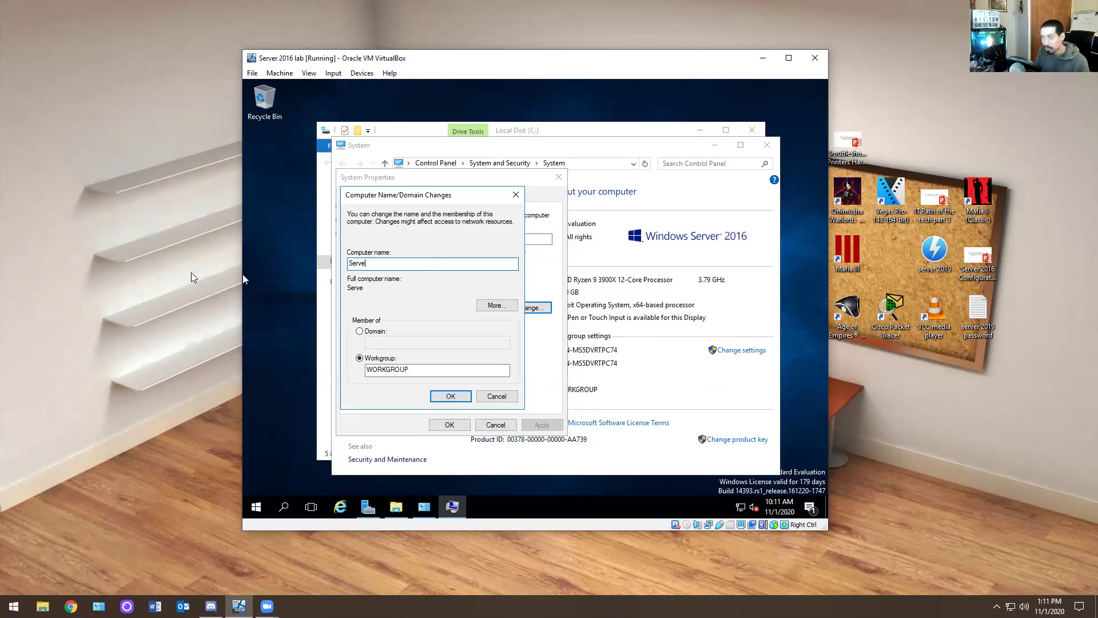
pyautogui.write('r2016')
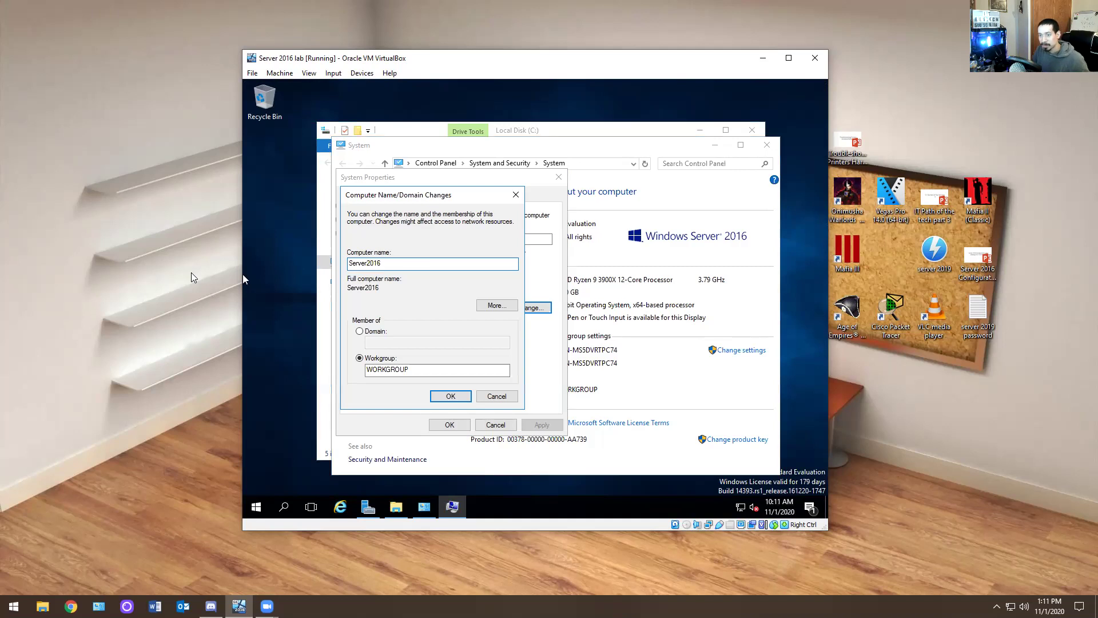
pyautogui.click(450, 396)
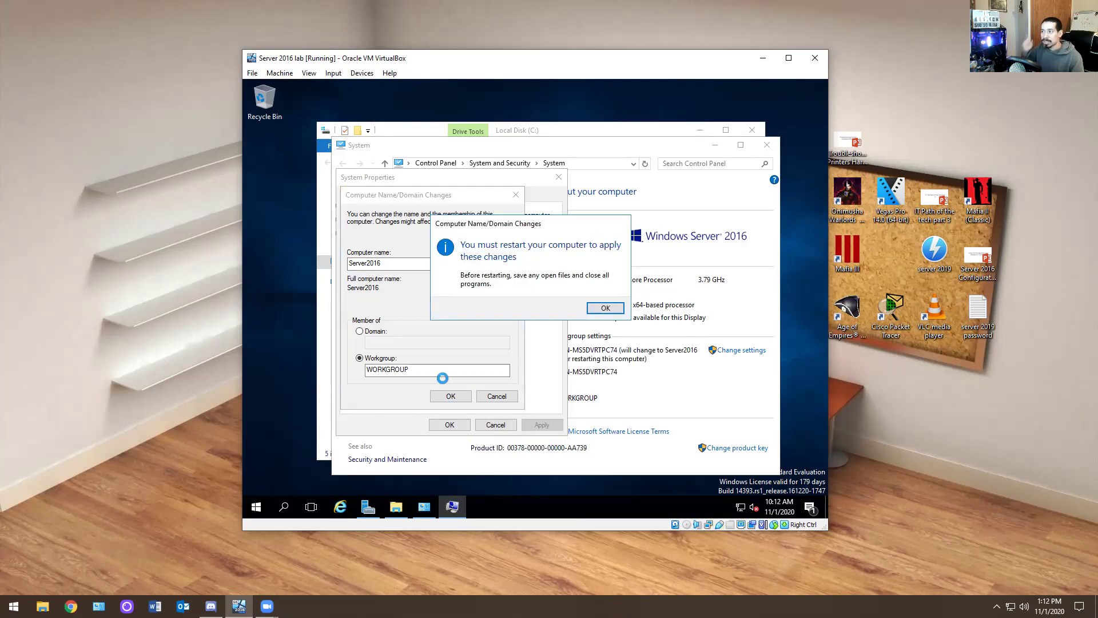
pyautogui.click(590, 309)
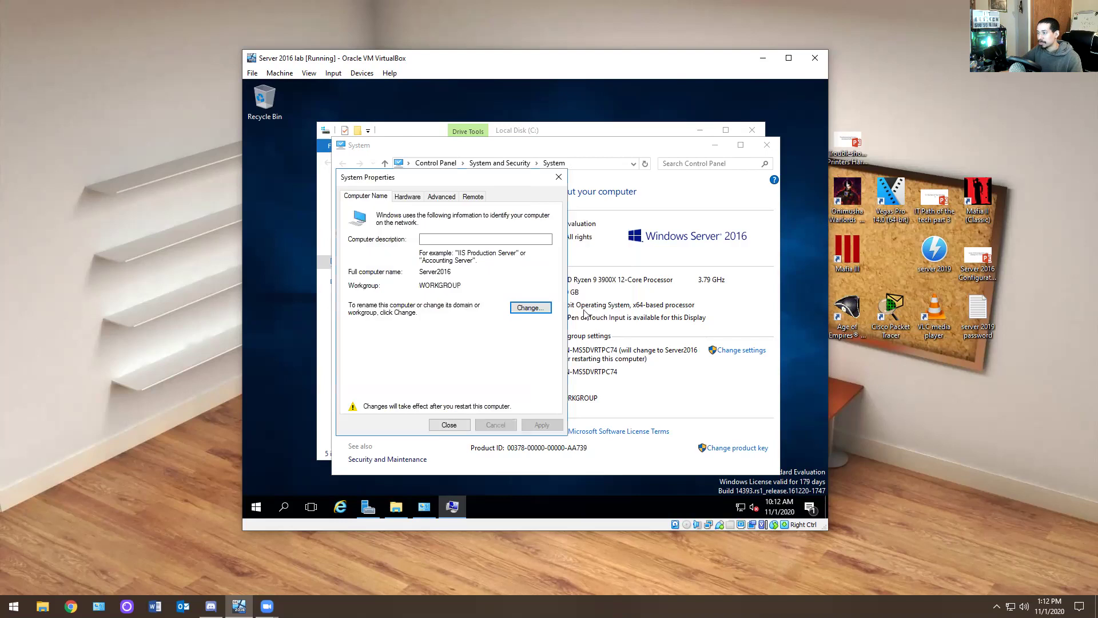
pyautogui.click(449, 424)
pyautogui.click(534, 303)
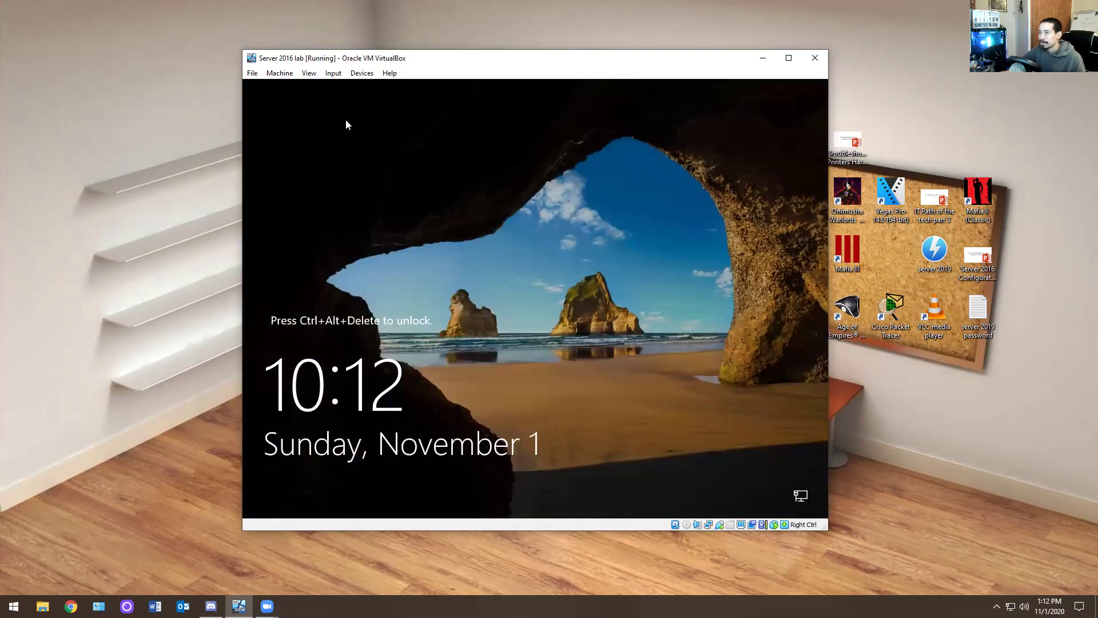
# Step: Send Ctrl-Alt-Del to the restarted VM and sign in as Administrator with the account password
pyautogui.click(334, 76)
pyautogui.moveTo(352, 87)
pyautogui.click(477, 118)
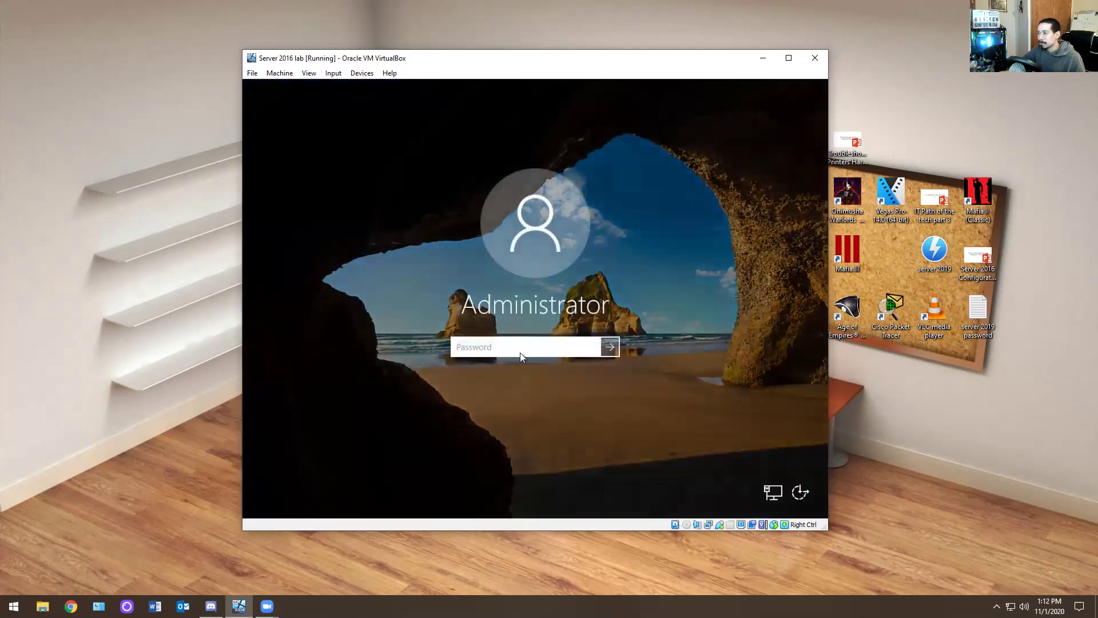
pyautogui.write('P')
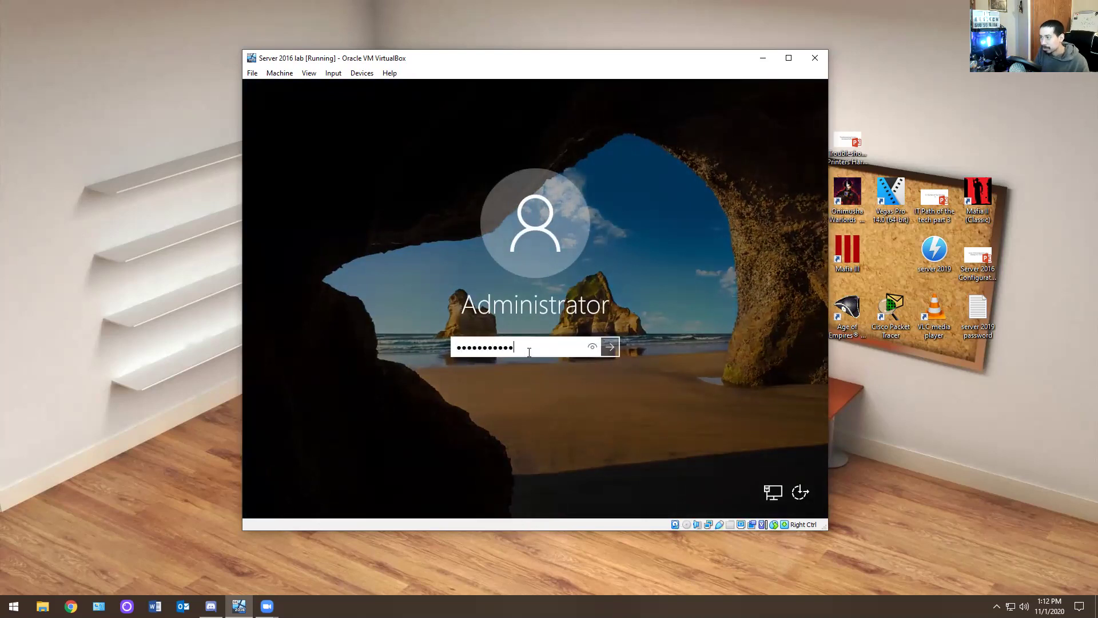
pyautogui.press('Return')
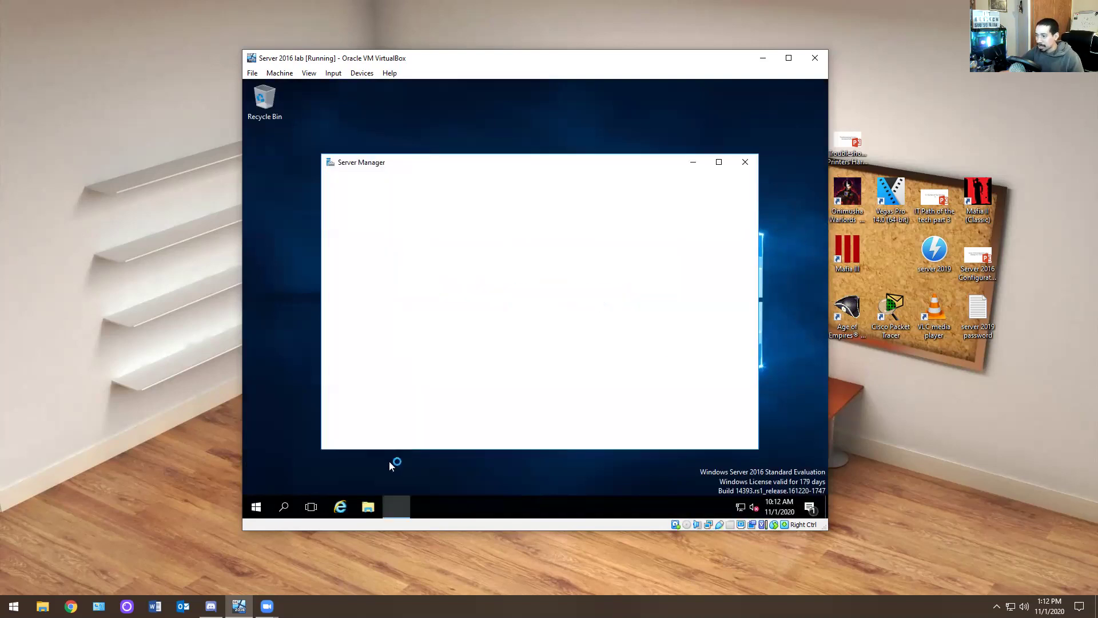
# Step: Open This PC's properties to confirm the computer name Server2016 in WORKGROUP
pyautogui.click(369, 507)
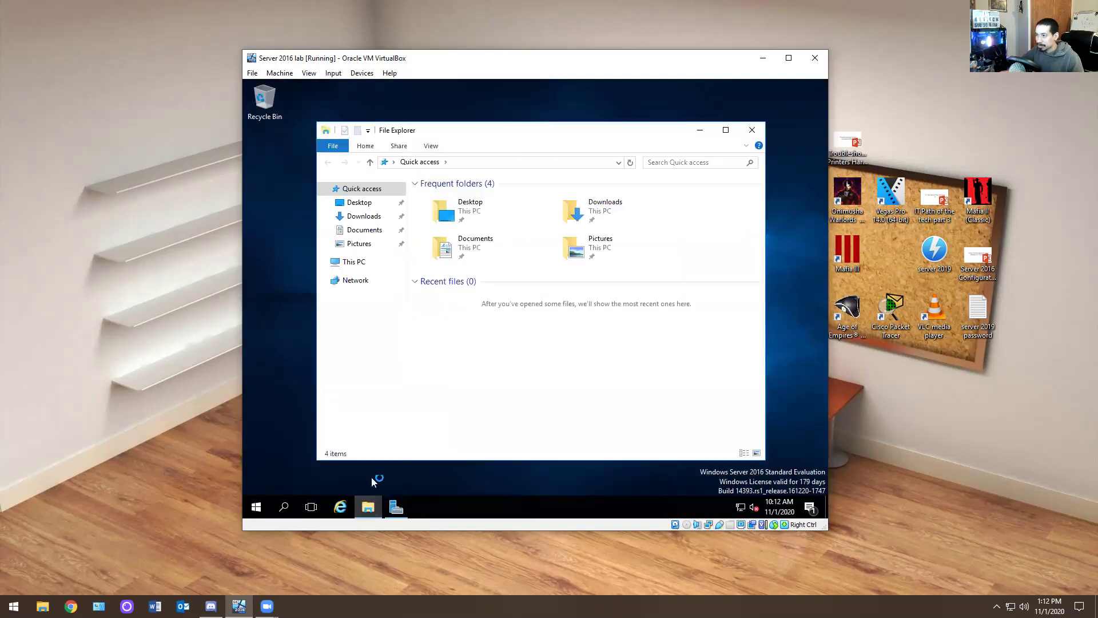
pyautogui.rightClick(355, 261)
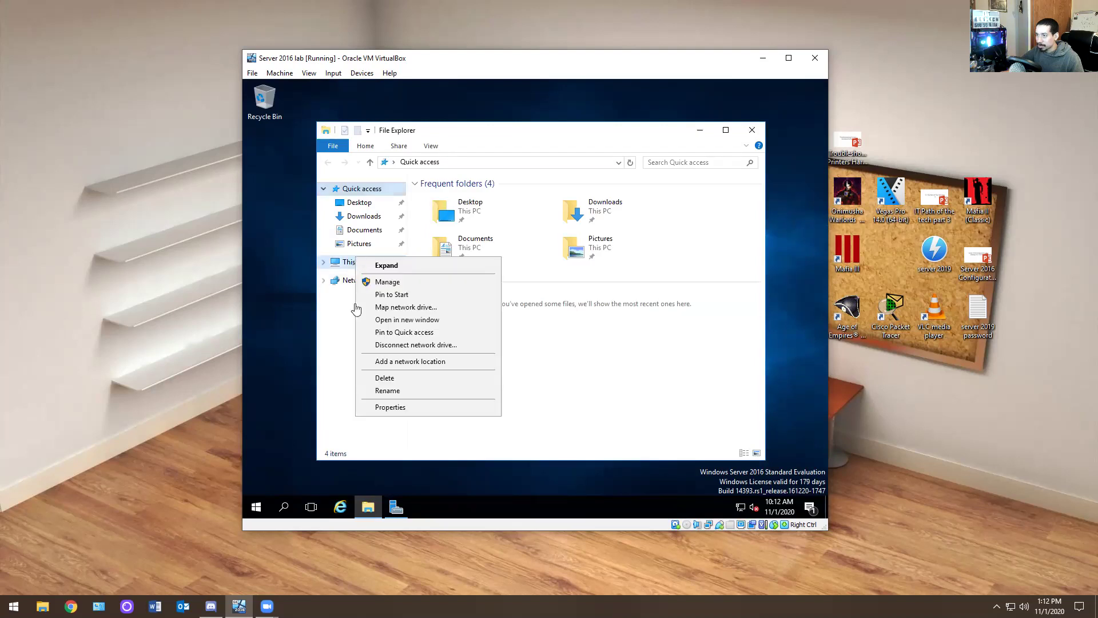
pyautogui.click(387, 407)
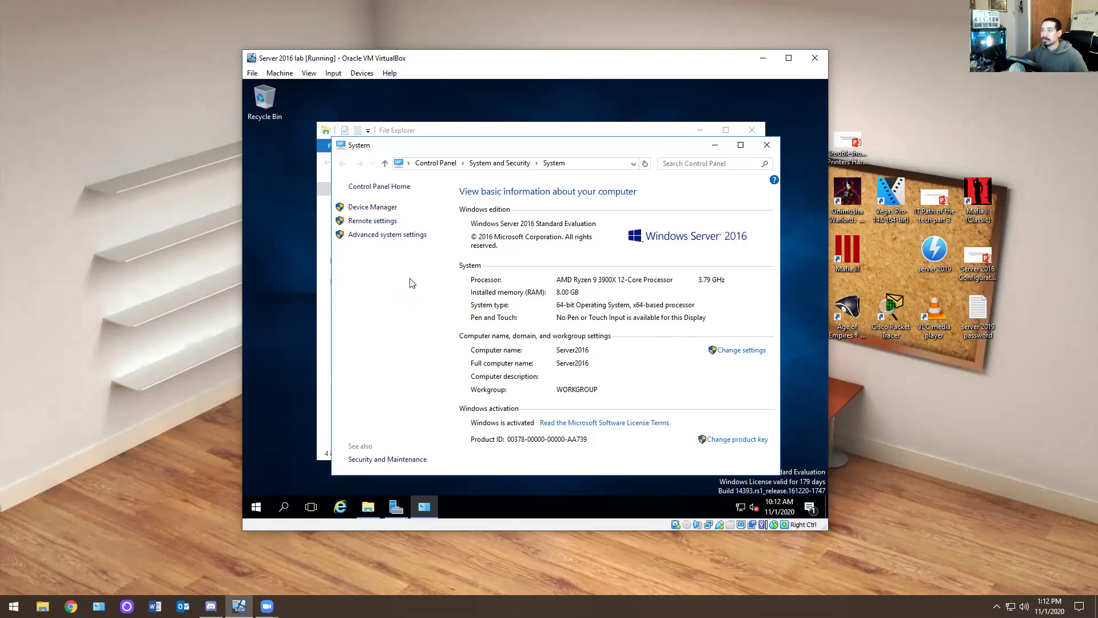
# Step: Set visual effects to Adjust for best performance and close the System window
pyautogui.click(414, 238)
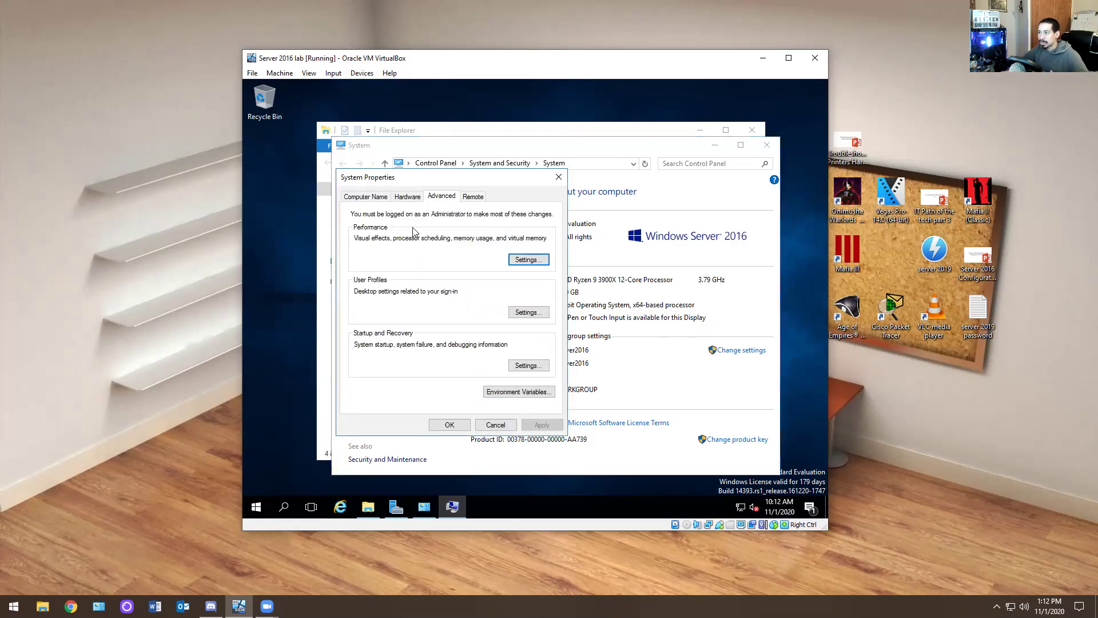
pyautogui.click(529, 260)
pyautogui.click(411, 244)
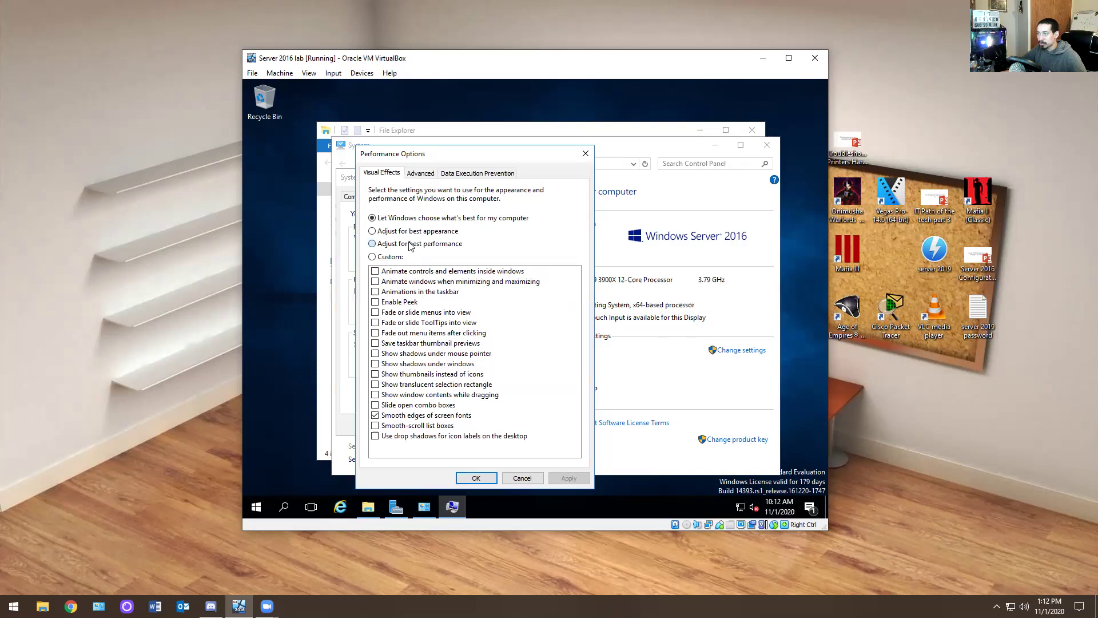
pyautogui.click(473, 475)
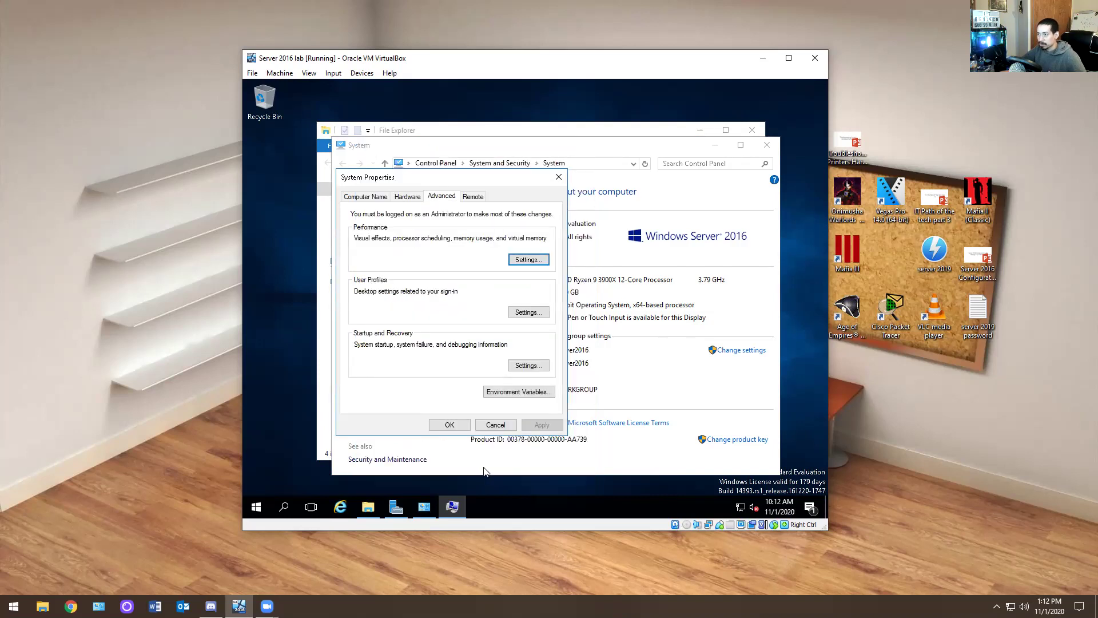
pyautogui.click(445, 423)
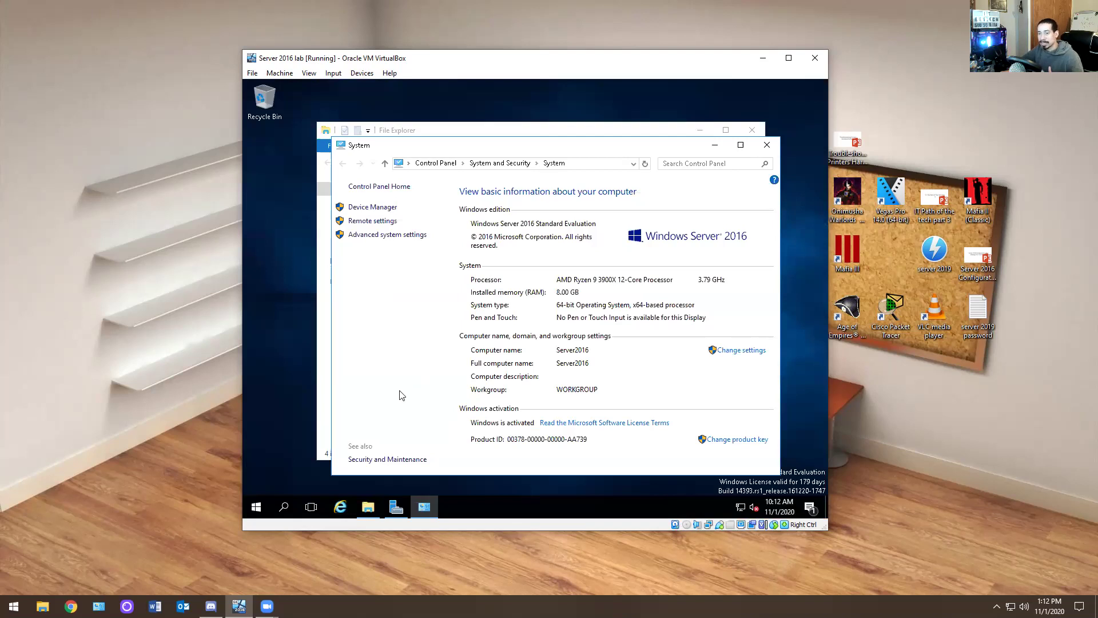
pyautogui.click(767, 145)
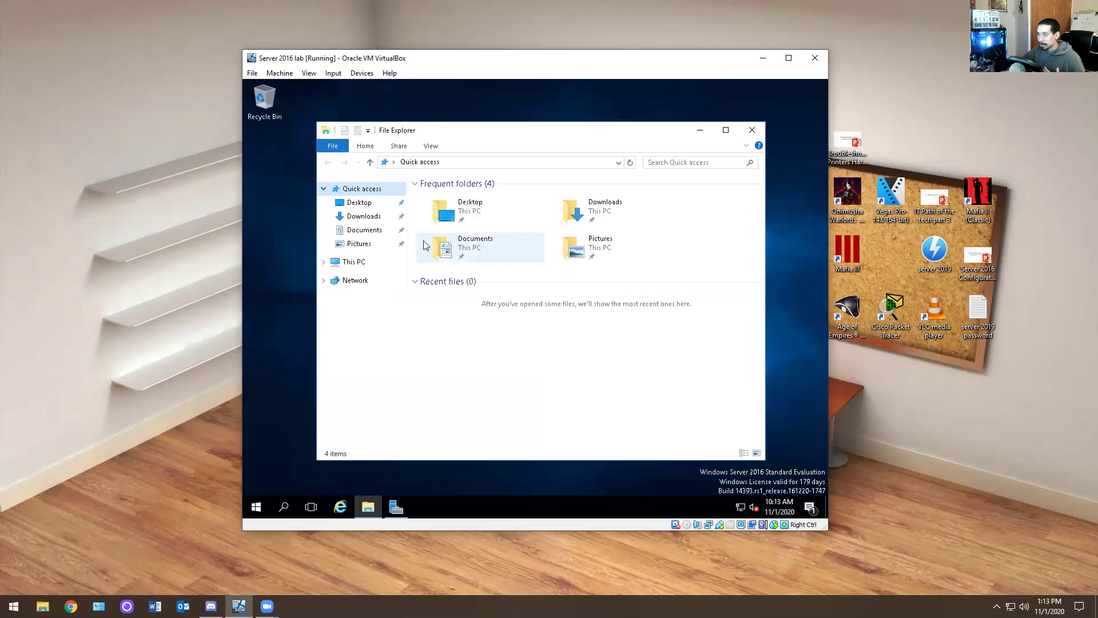
# Step: Recheck the performance settings, then close System Properties, System, File Explorer and Server Manager
pyautogui.rightClick(351, 262)
pyautogui.click(383, 413)
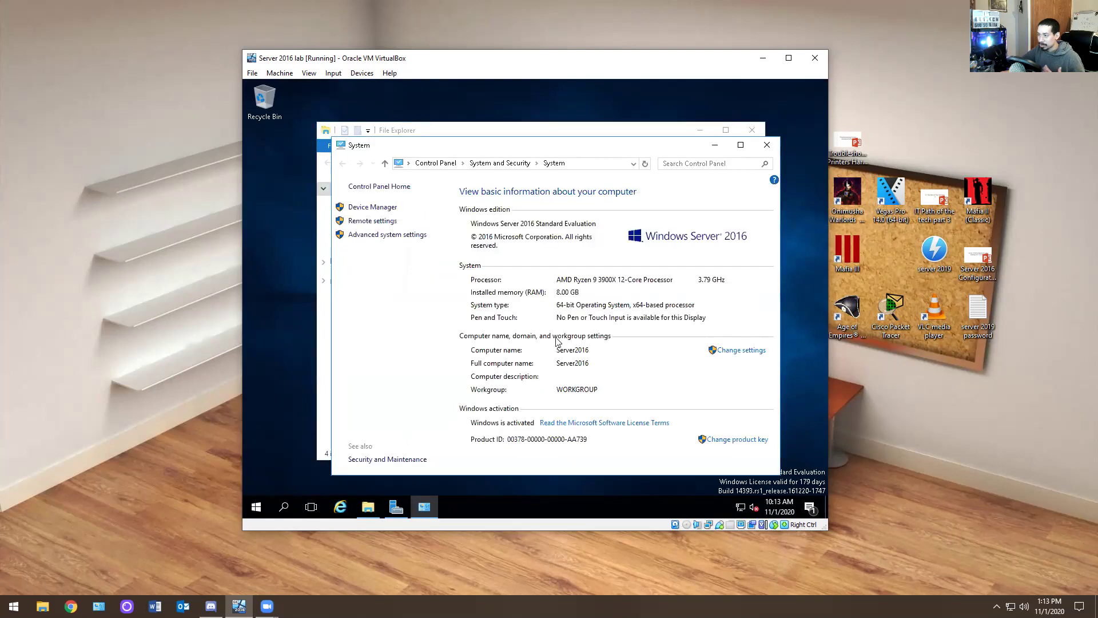
pyautogui.click(381, 234)
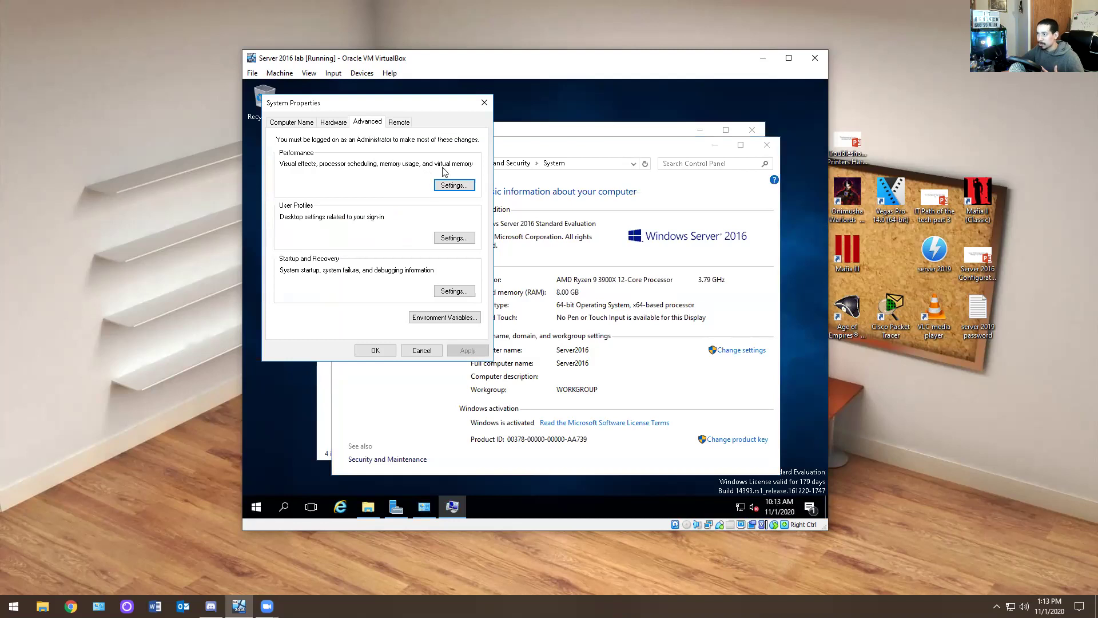
pyautogui.click(454, 185)
pyautogui.click(443, 469)
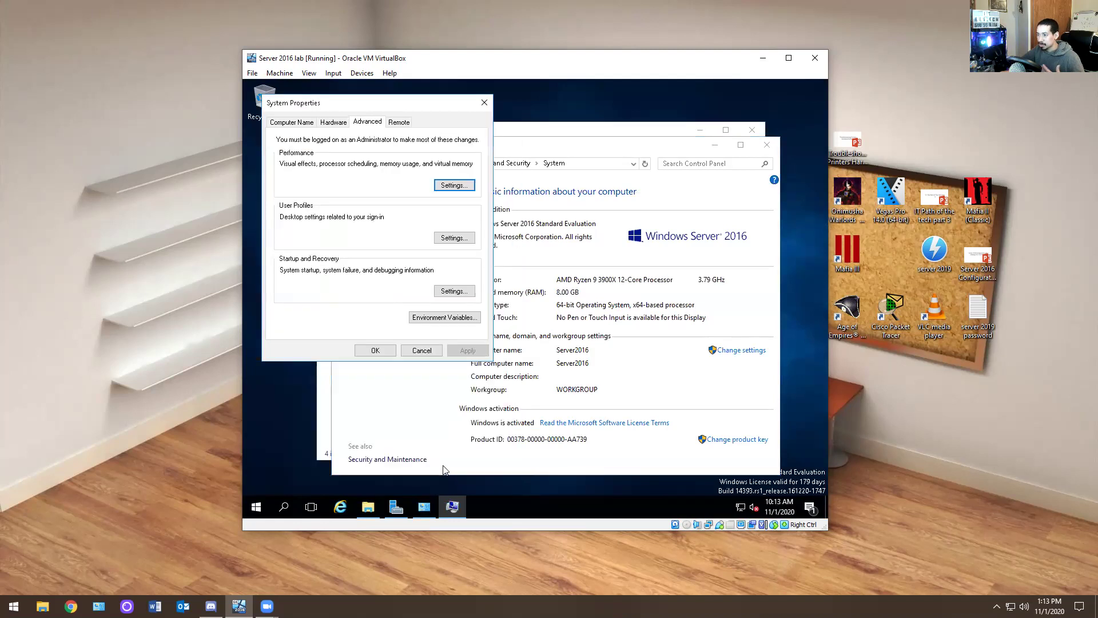
pyautogui.click(375, 353)
pyautogui.click(766, 146)
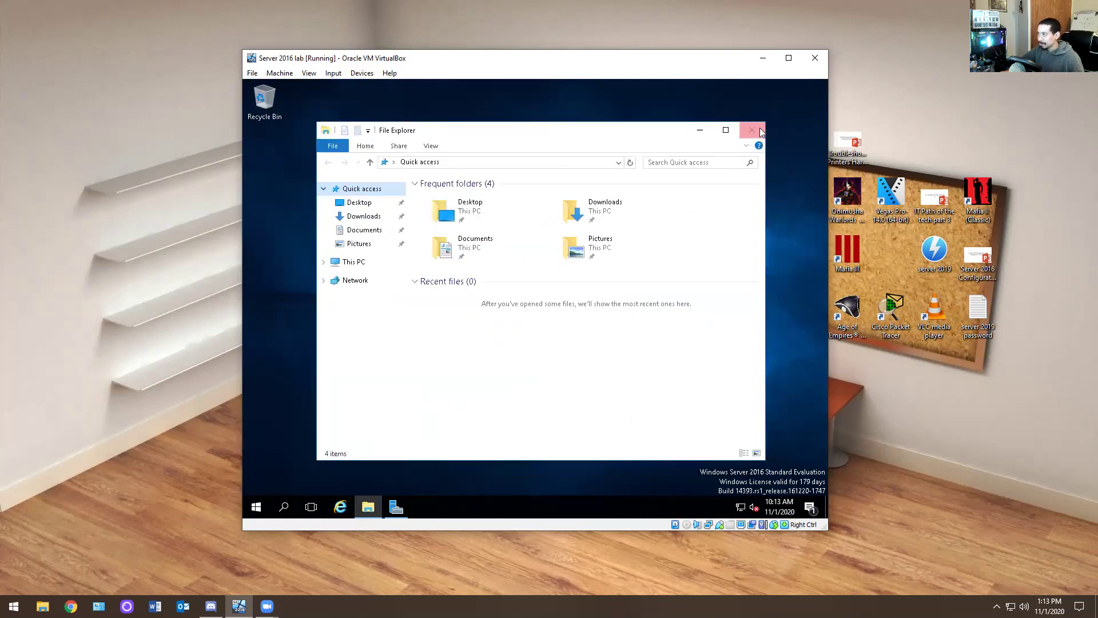
pyautogui.click(752, 130)
pyautogui.click(745, 162)
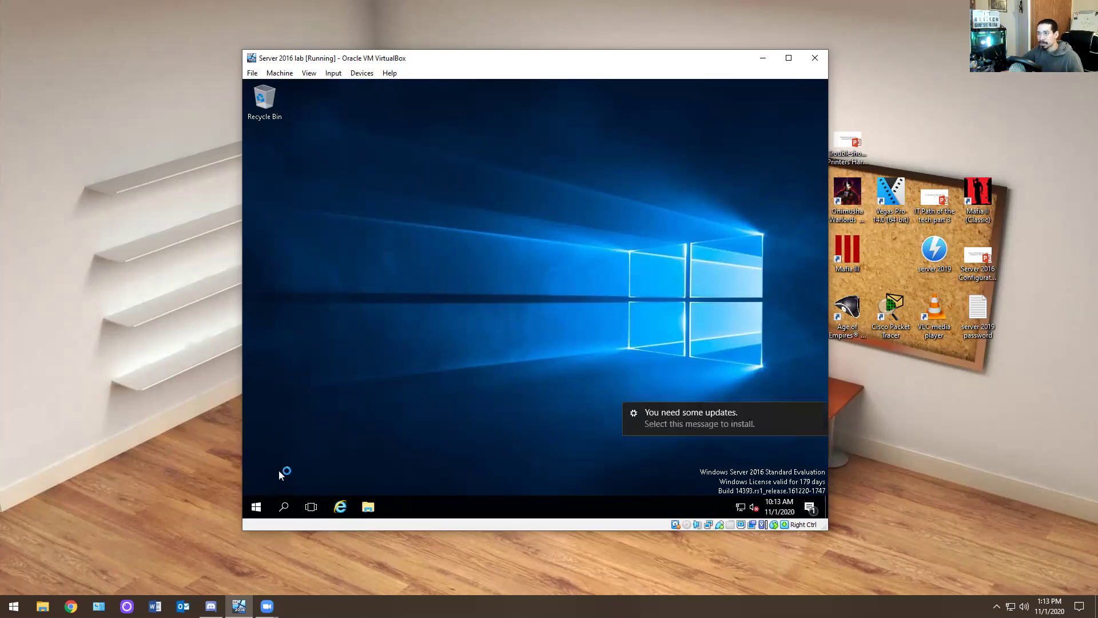
# Step: Launch Server Manager from Start and maximize it
pyautogui.click(253, 508)
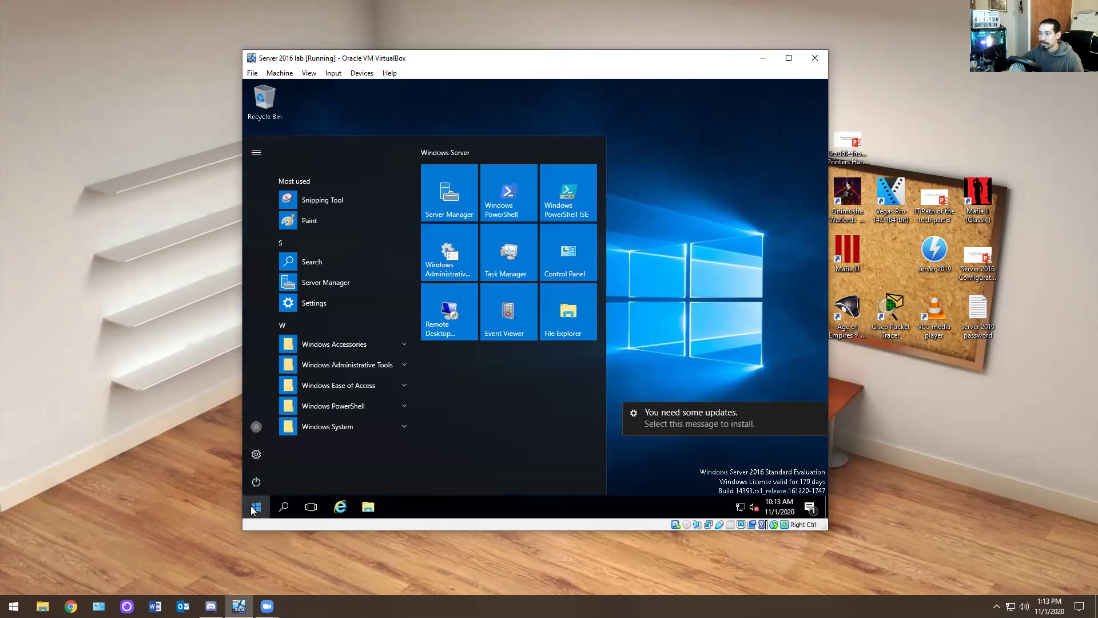
pyautogui.click(342, 282)
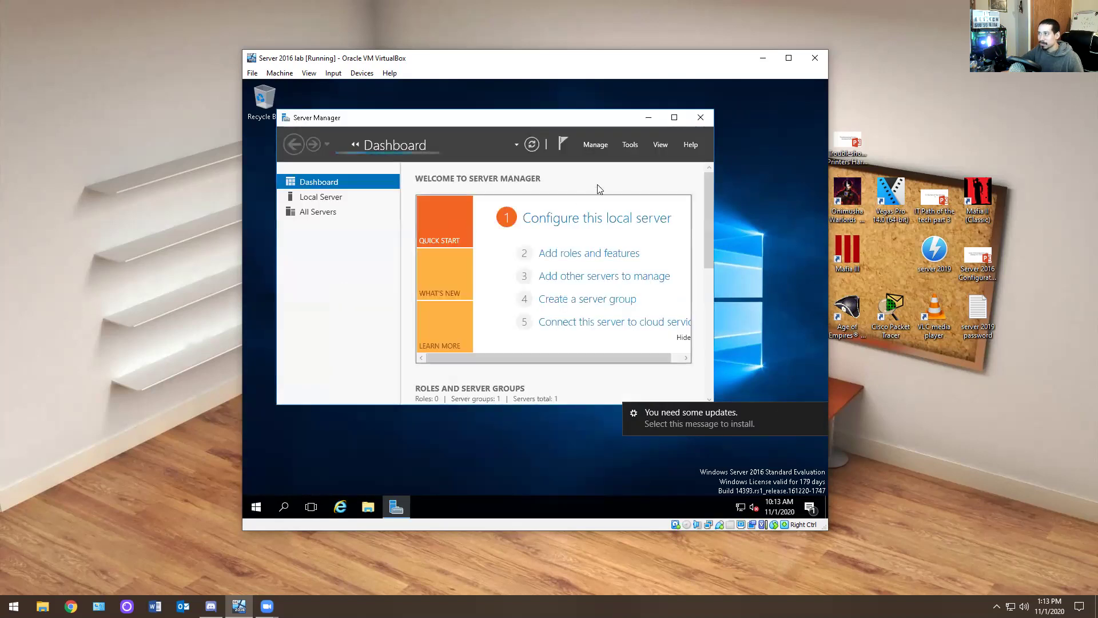
pyautogui.click(674, 117)
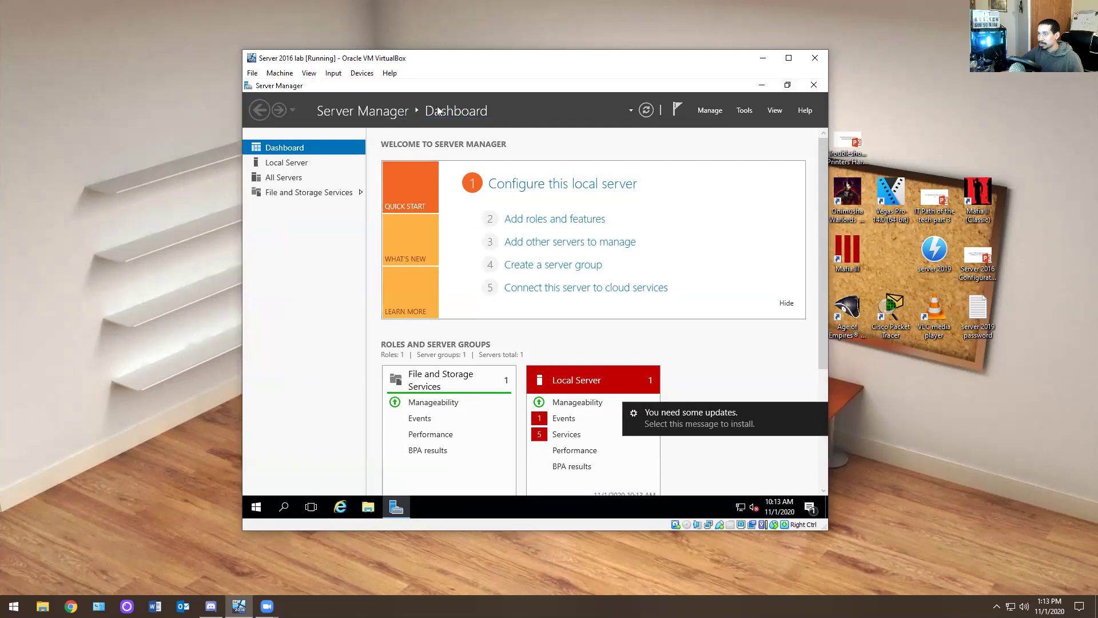
# Step: Scale the VM display to 125% and move the VM window to the screen top
pyautogui.click(309, 73)
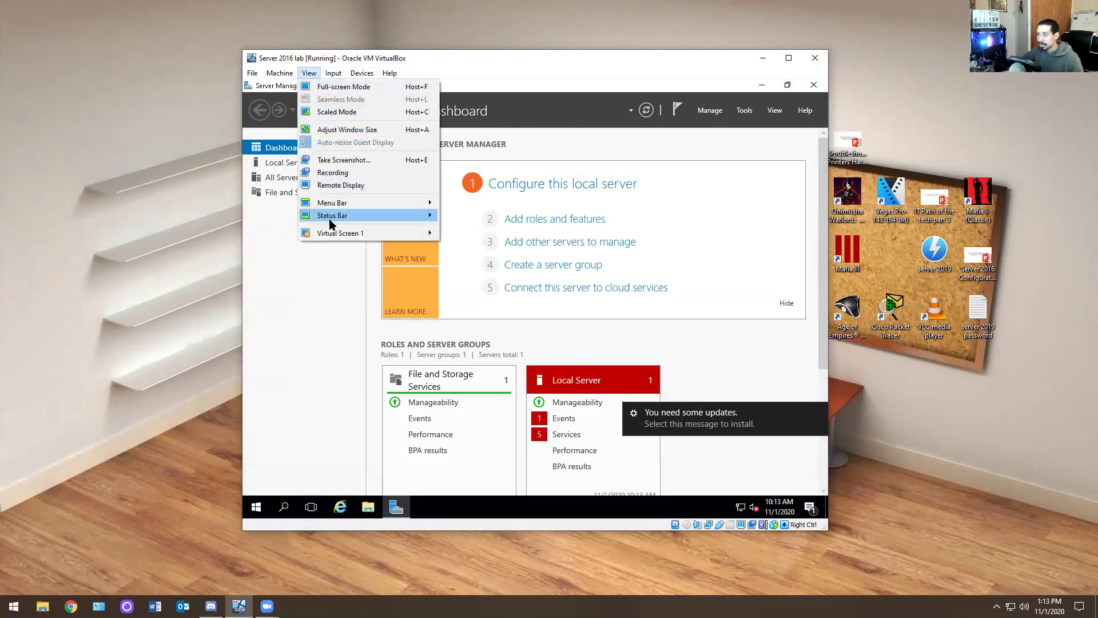
pyautogui.moveTo(337, 233)
pyautogui.click(478, 402)
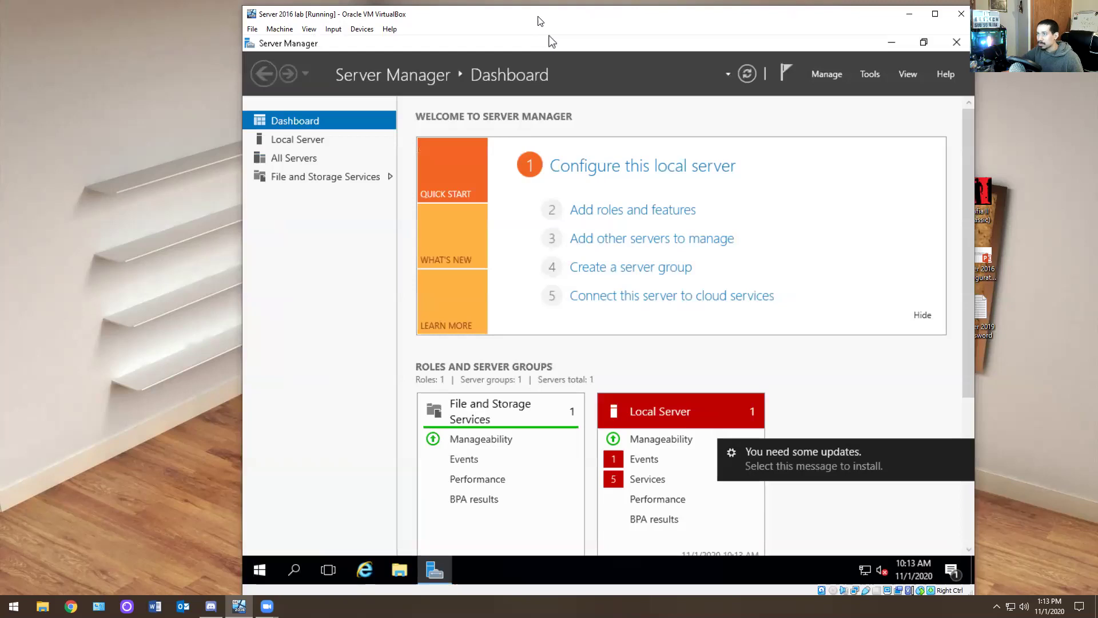
pyautogui.moveTo(538, 21); pyautogui.dragTo(472, 16)
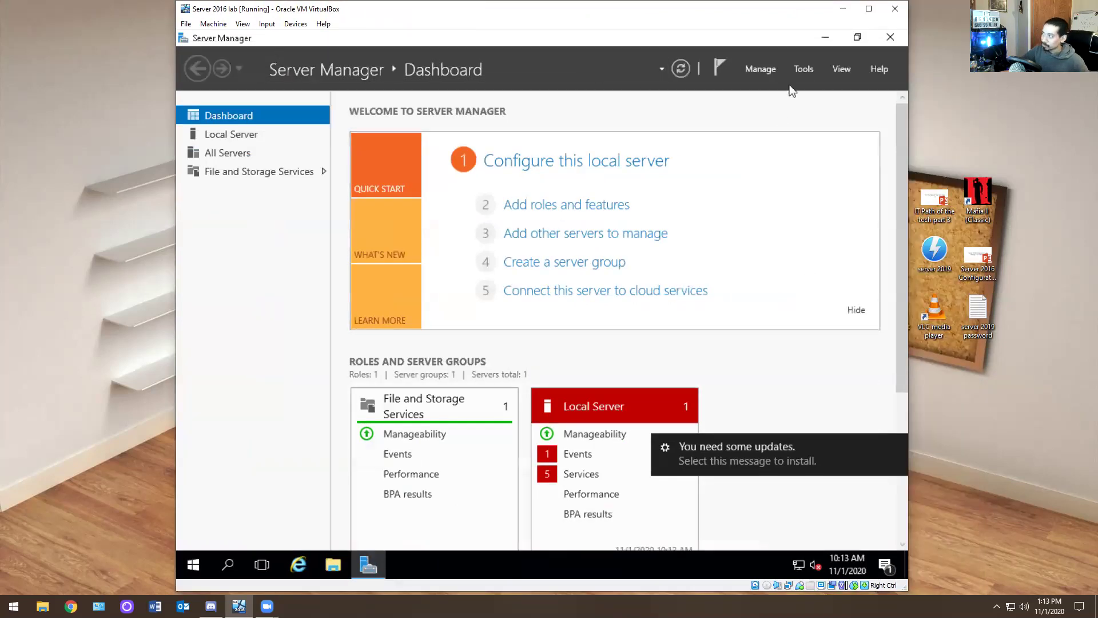
# Step: Start Add Roles and Features Wizard, keeping Role-based installation and destination server Server2016
pyautogui.click(802, 69)
pyautogui.click(771, 70)
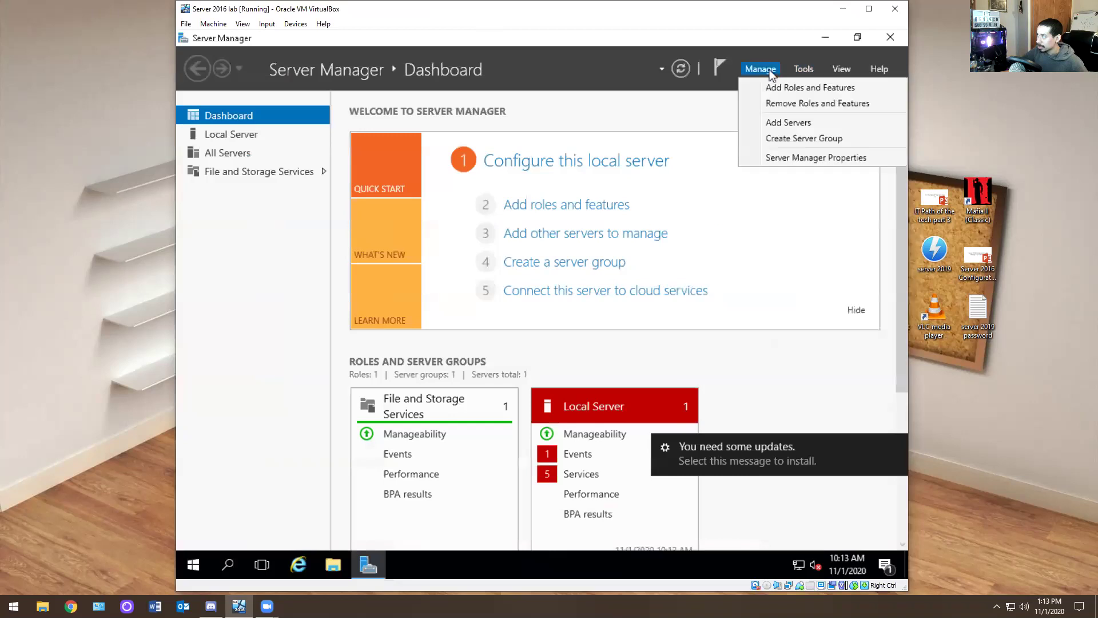
pyautogui.click(783, 84)
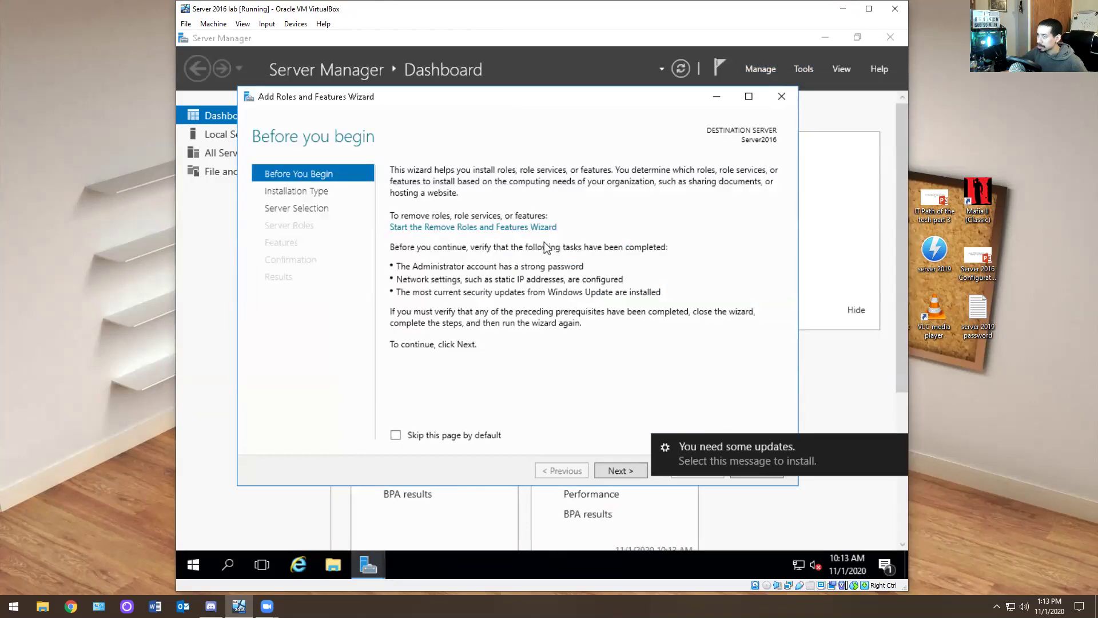
pyautogui.click(894, 446)
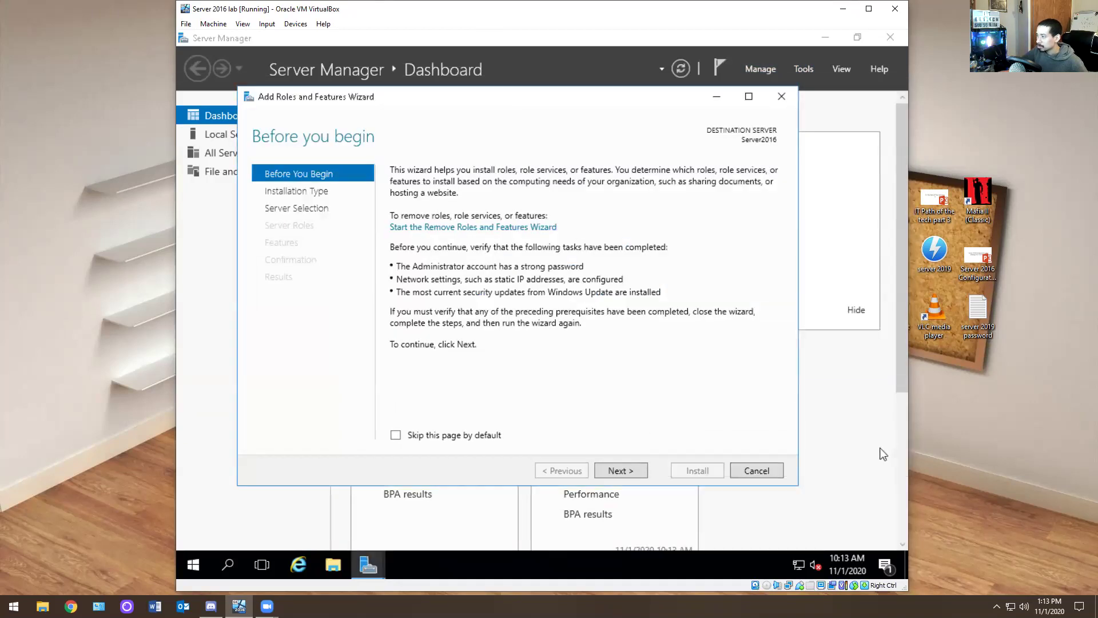
pyautogui.click(620, 471)
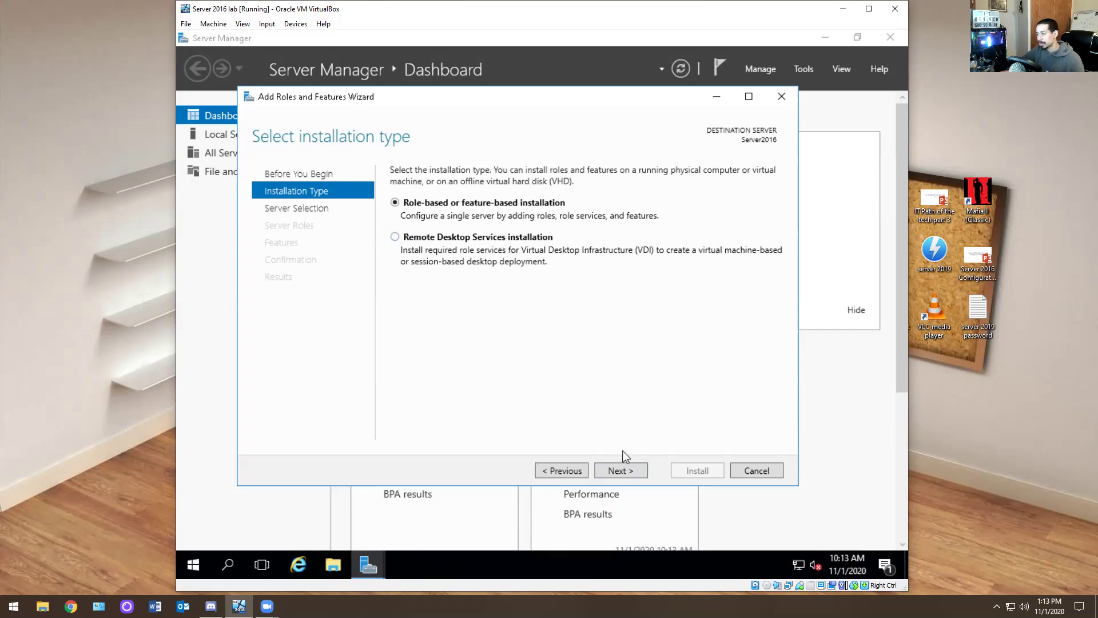
pyautogui.click(629, 473)
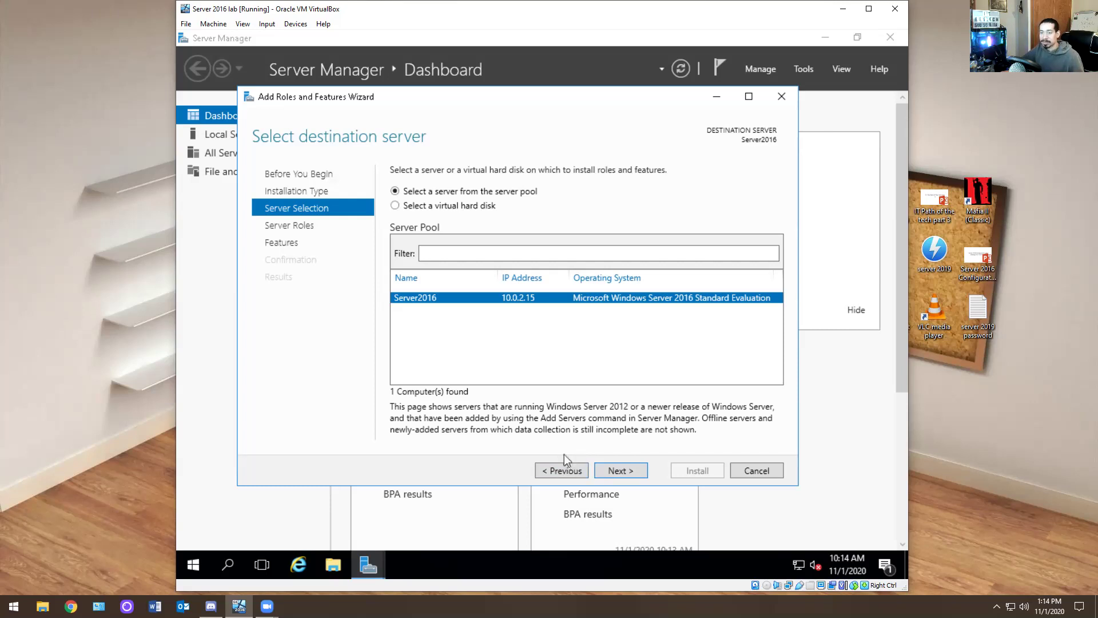
pyautogui.click(613, 471)
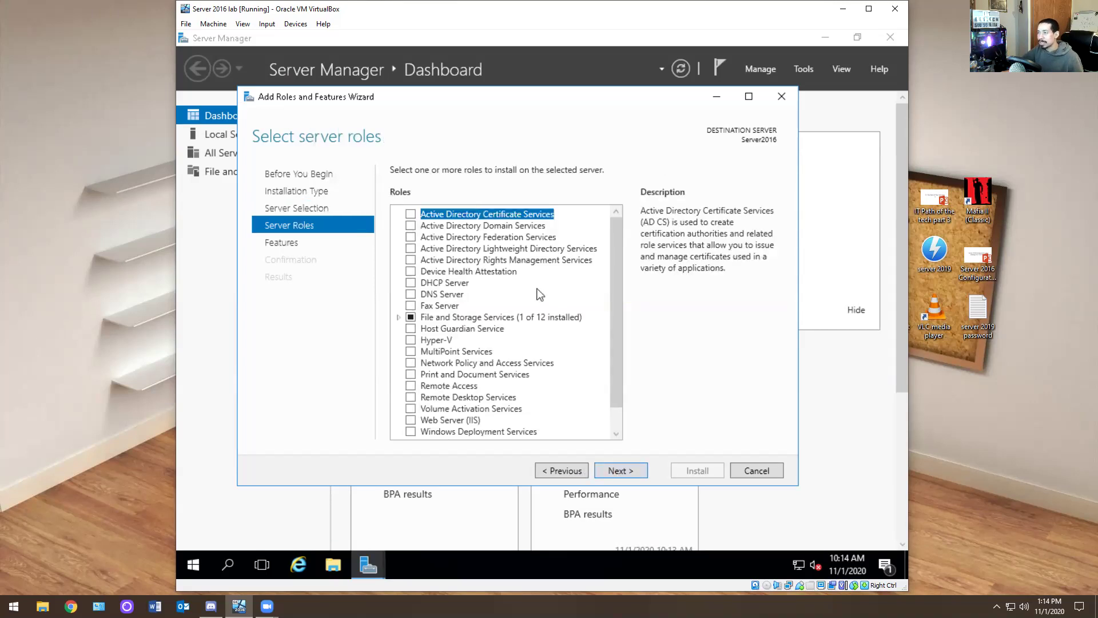
# Step: Select Active Directory Domain Services with its required features and install it
pyautogui.click(410, 227)
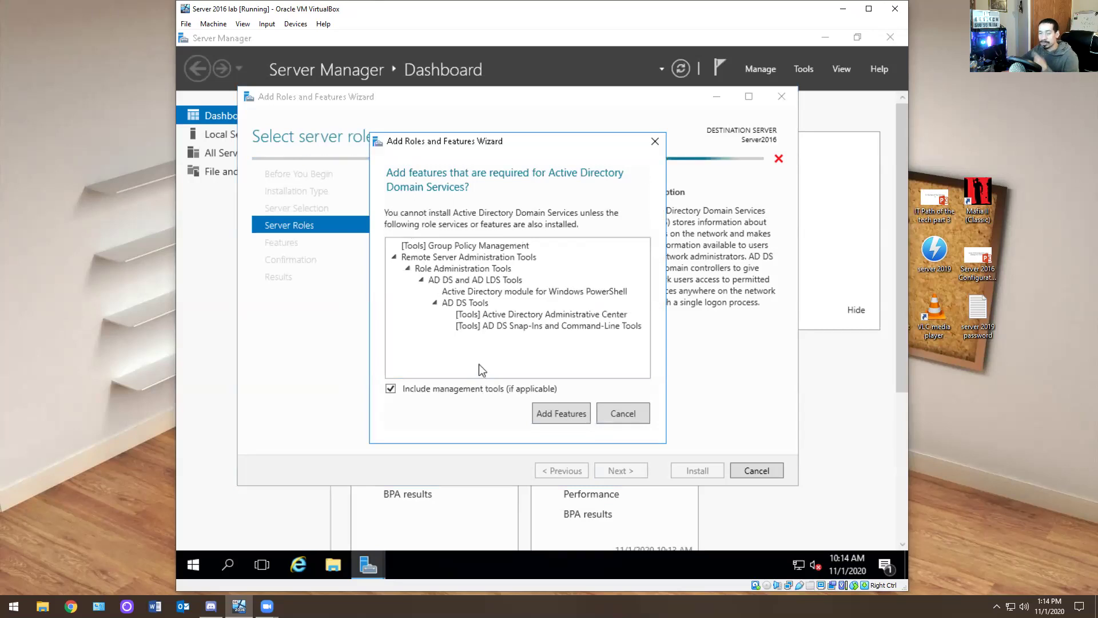
pyautogui.click(541, 416)
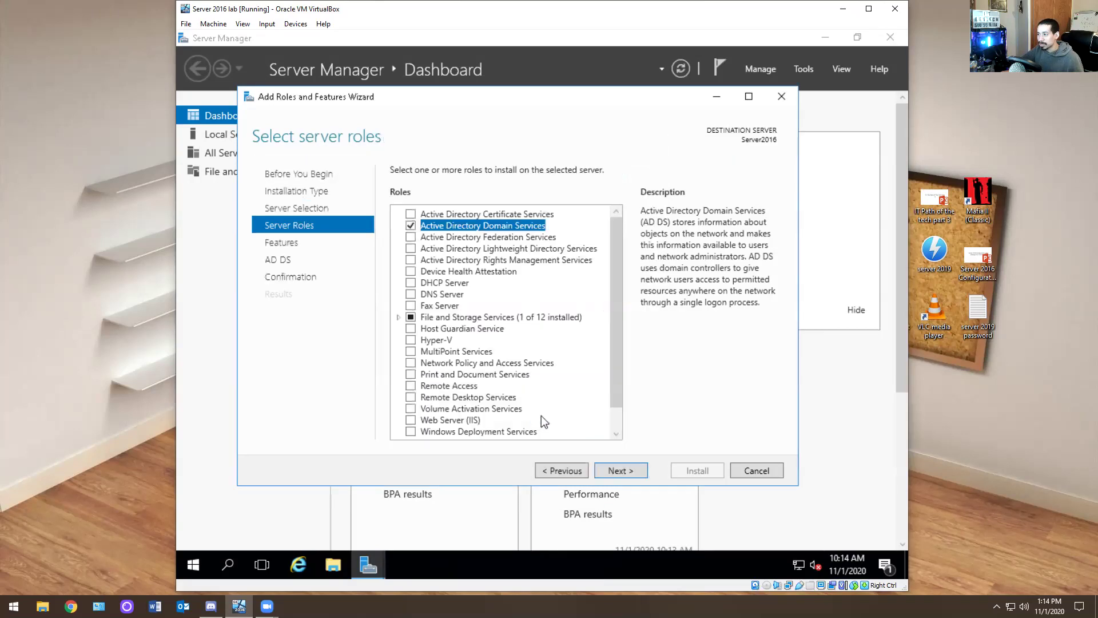
pyautogui.doubleClick(619, 470)
pyautogui.click(555, 470)
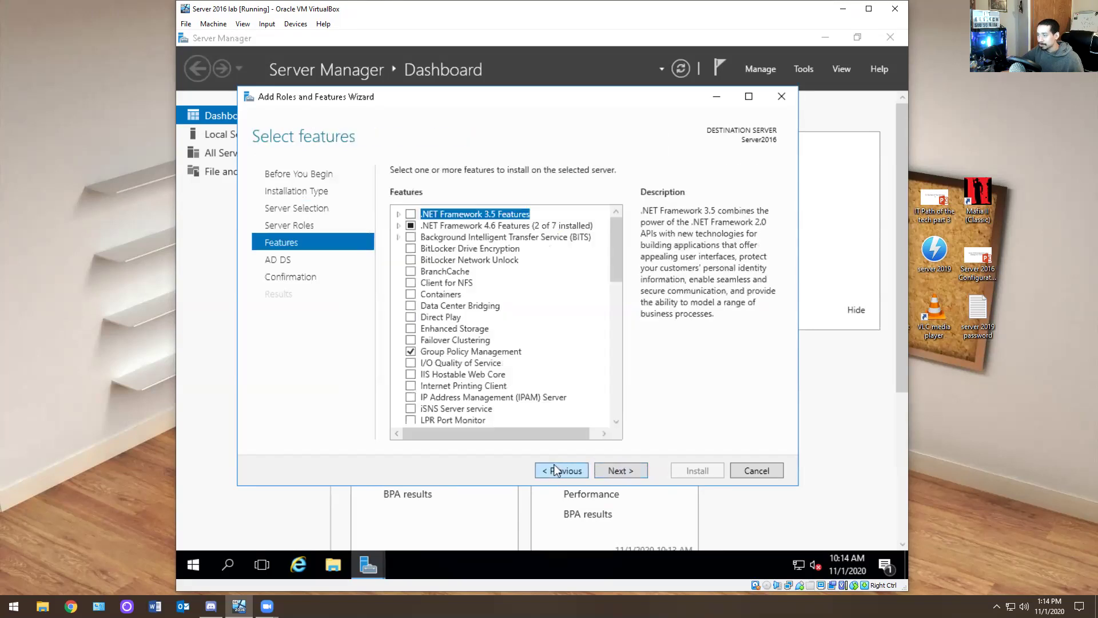
pyautogui.doubleClick(613, 471)
pyautogui.click(690, 474)
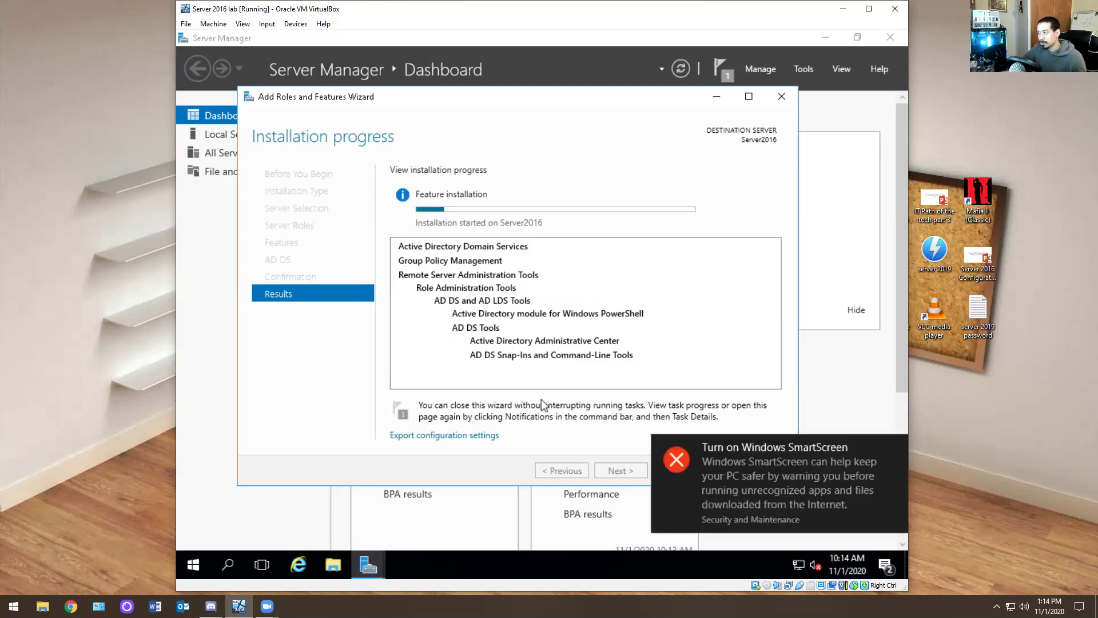
# Step: Close the SmartScreen notice and, after AD DS installs, start promoting Server2016 to a domain controller
pyautogui.click(898, 437)
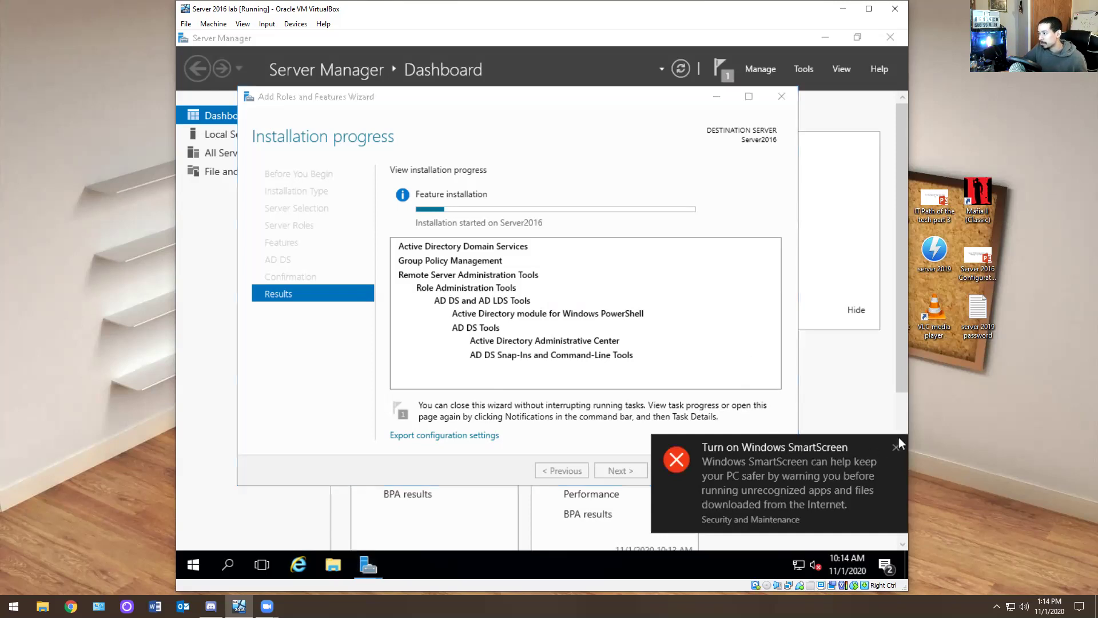
pyautogui.click(897, 445)
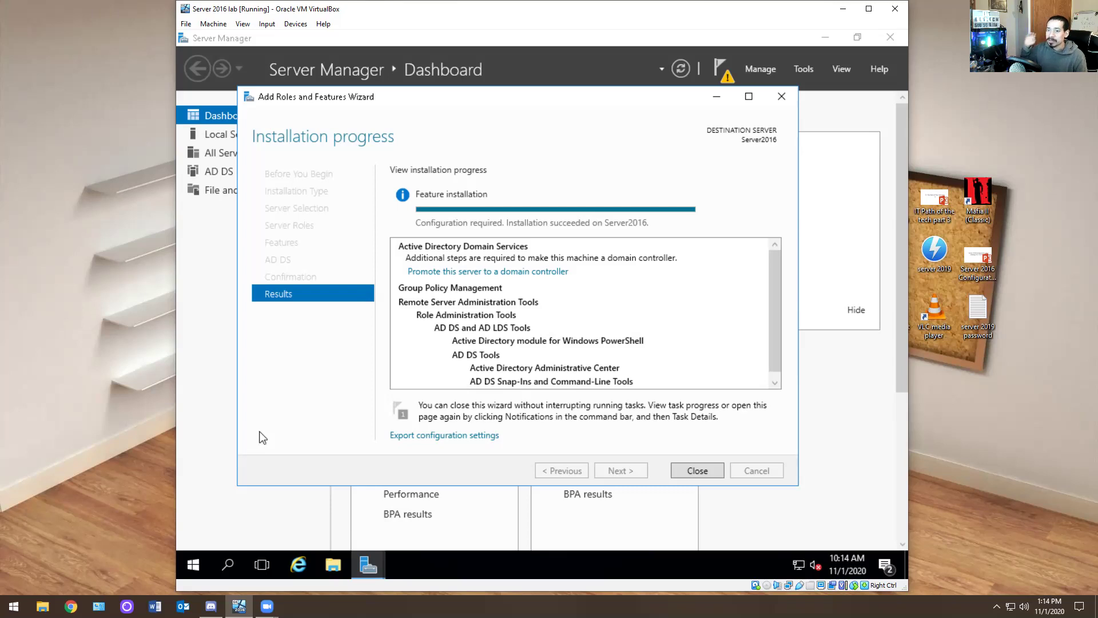
pyautogui.click(492, 271)
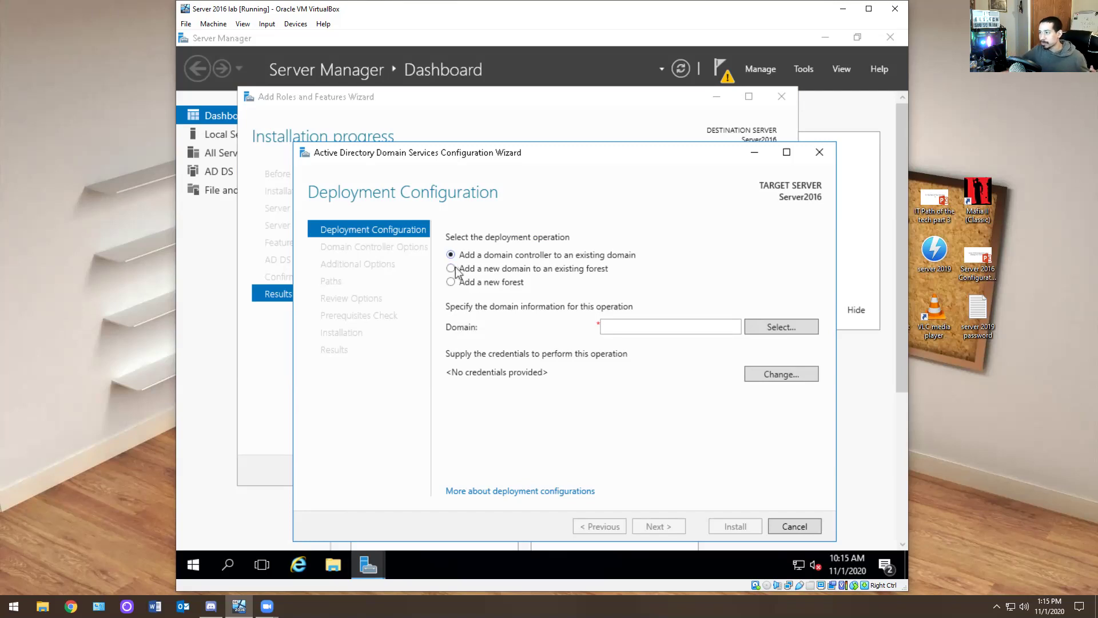
# Step: Choose 'Add a new forest' with root domain name kevtech.com and continue
pyautogui.click(474, 272)
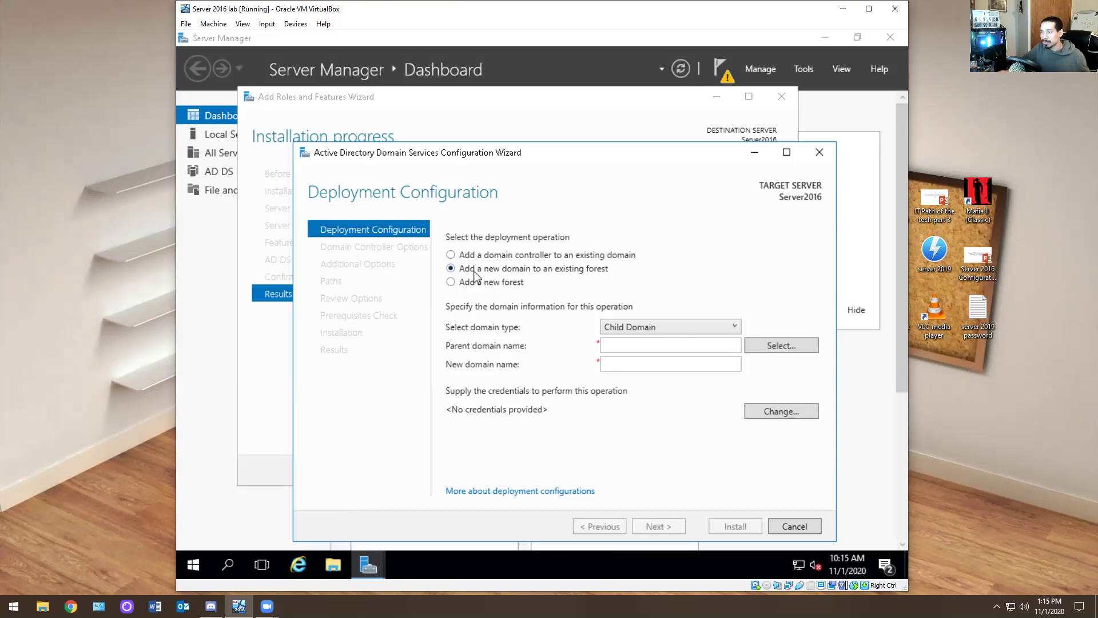
pyautogui.click(478, 282)
pyautogui.click(644, 323)
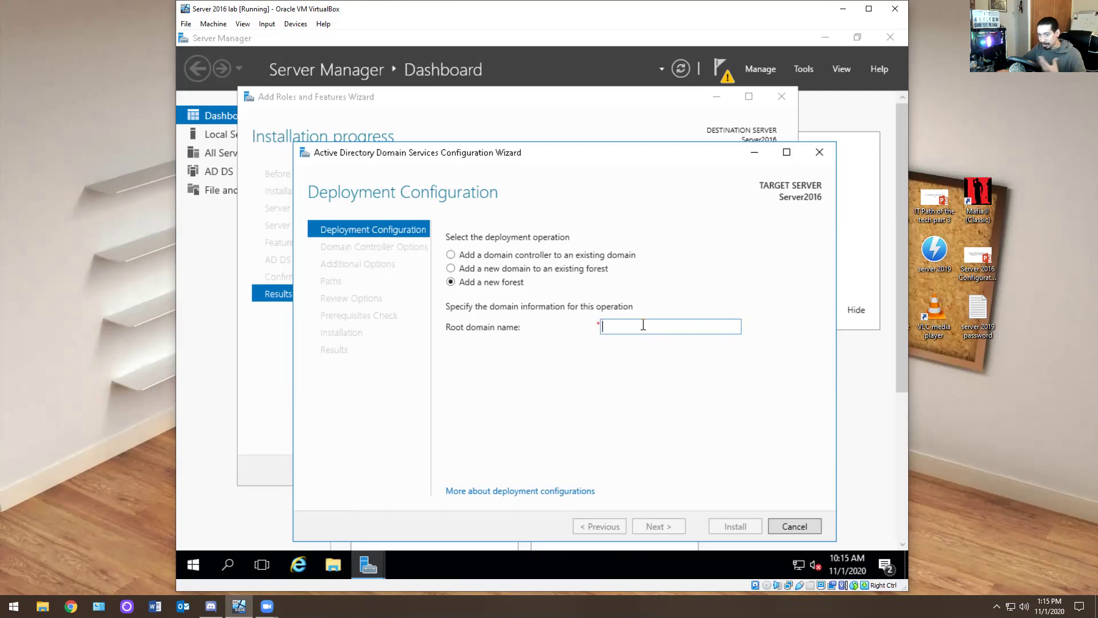
pyautogui.write('ke')
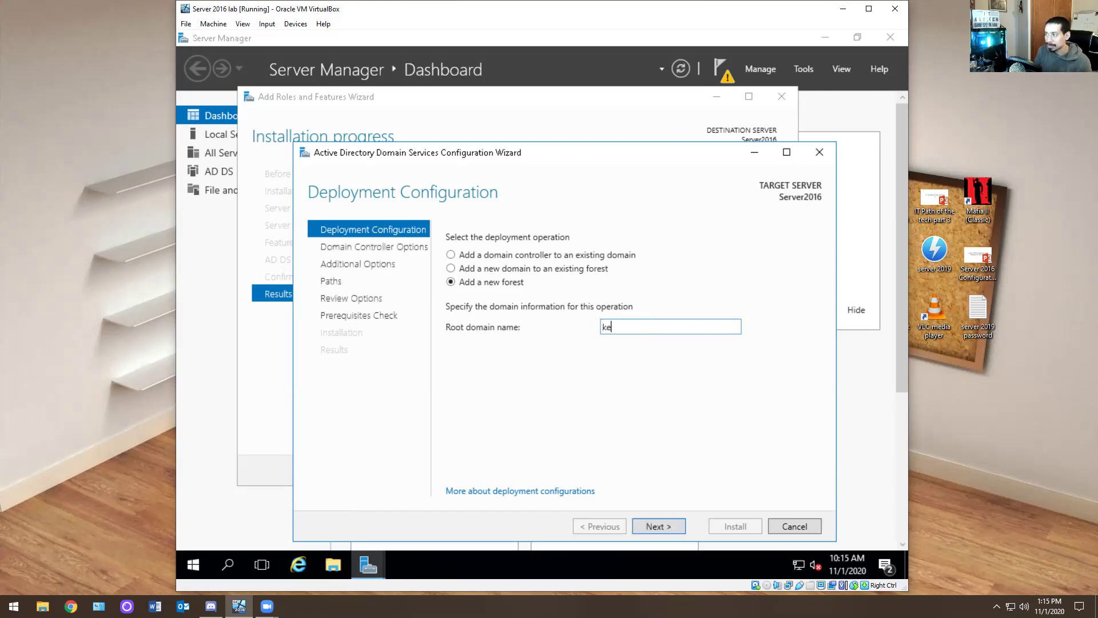
pyautogui.write('vtech.com')
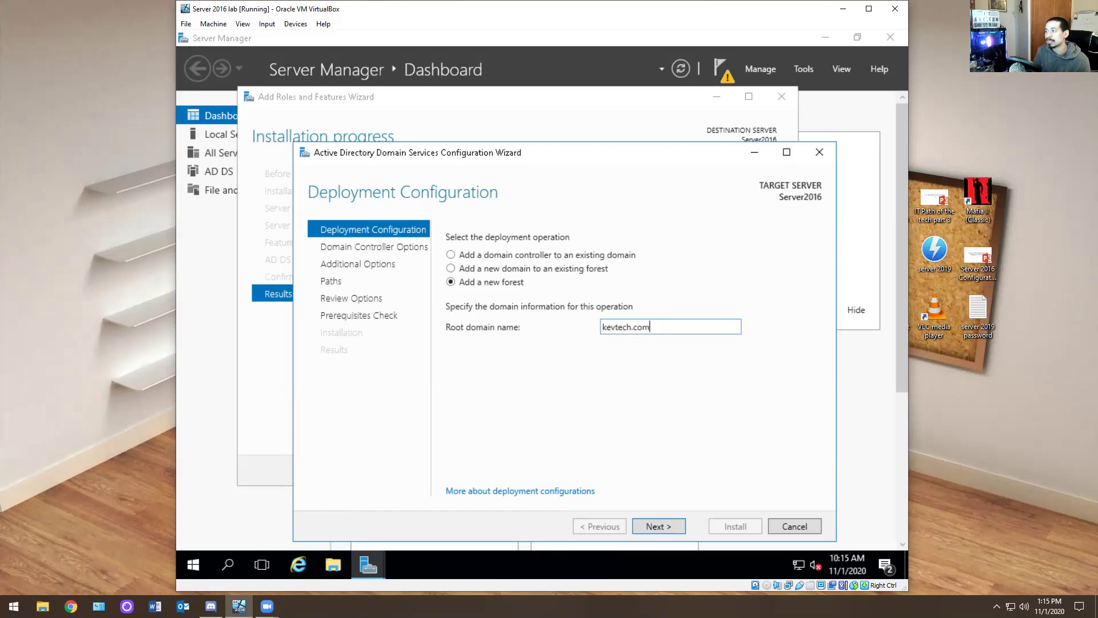
pyautogui.press('Return')
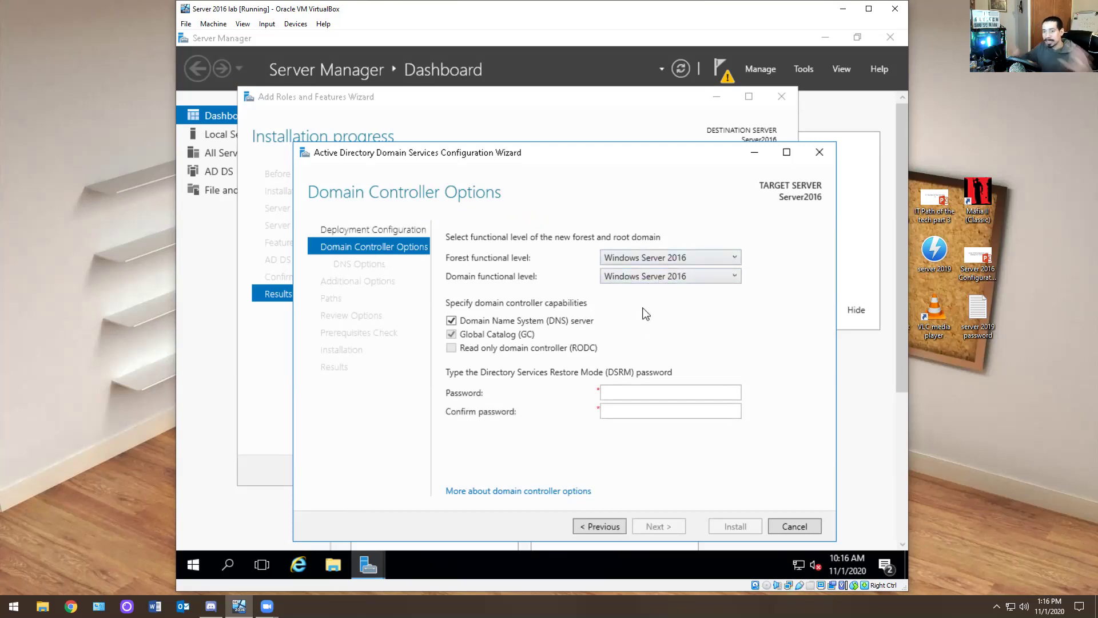
# Step: Keep Windows Server 2016 functional levels and enter and confirm the DSRM password
pyautogui.click(653, 260)
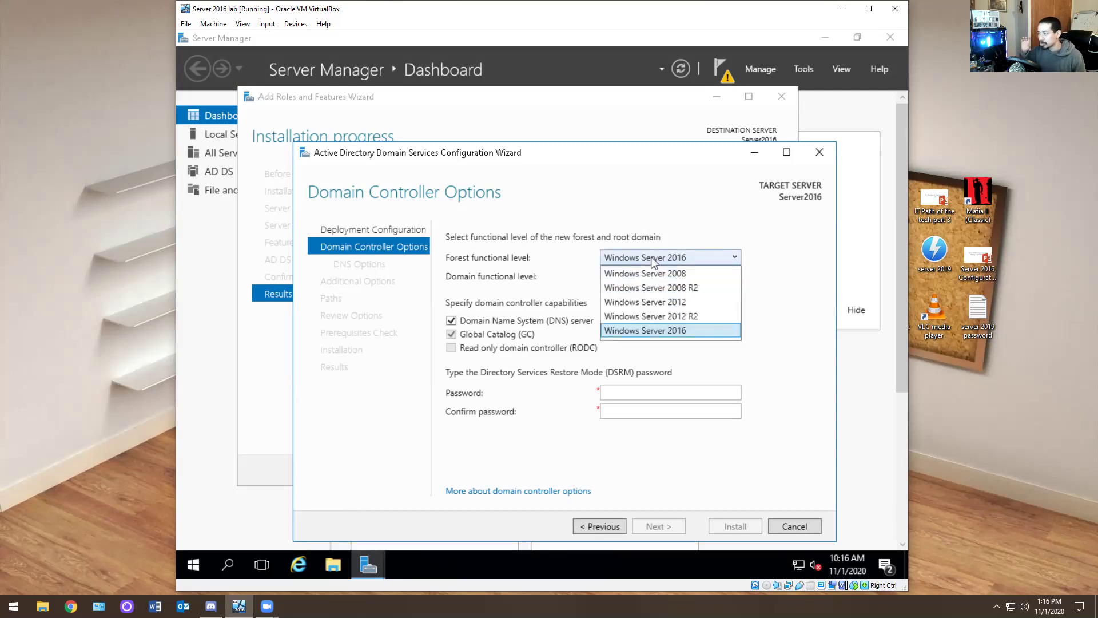
pyautogui.click(654, 260)
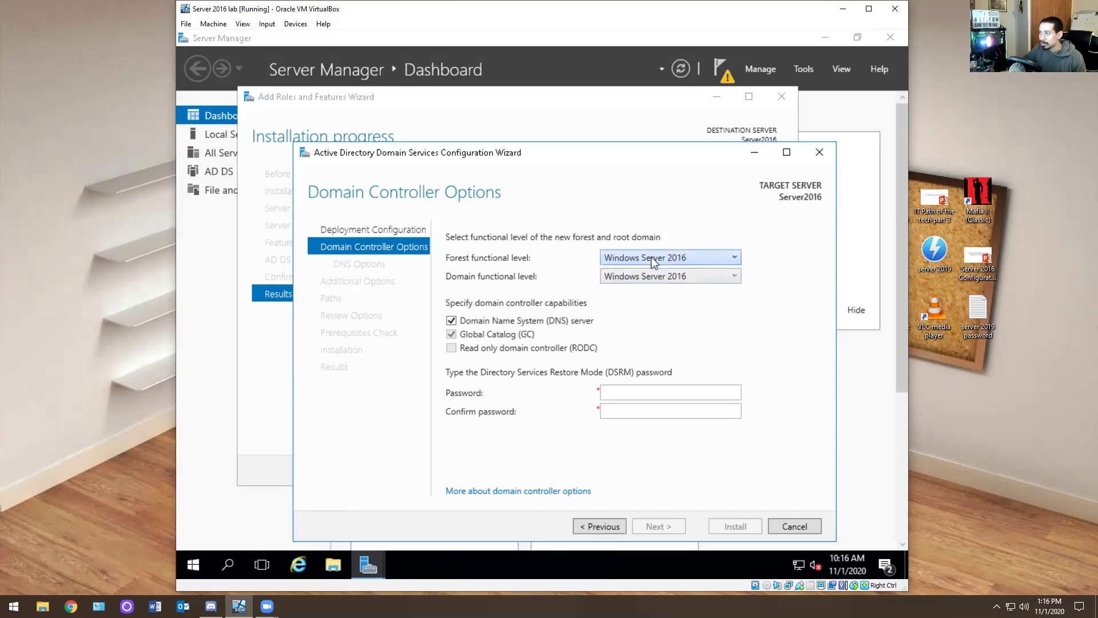
pyautogui.click(628, 391)
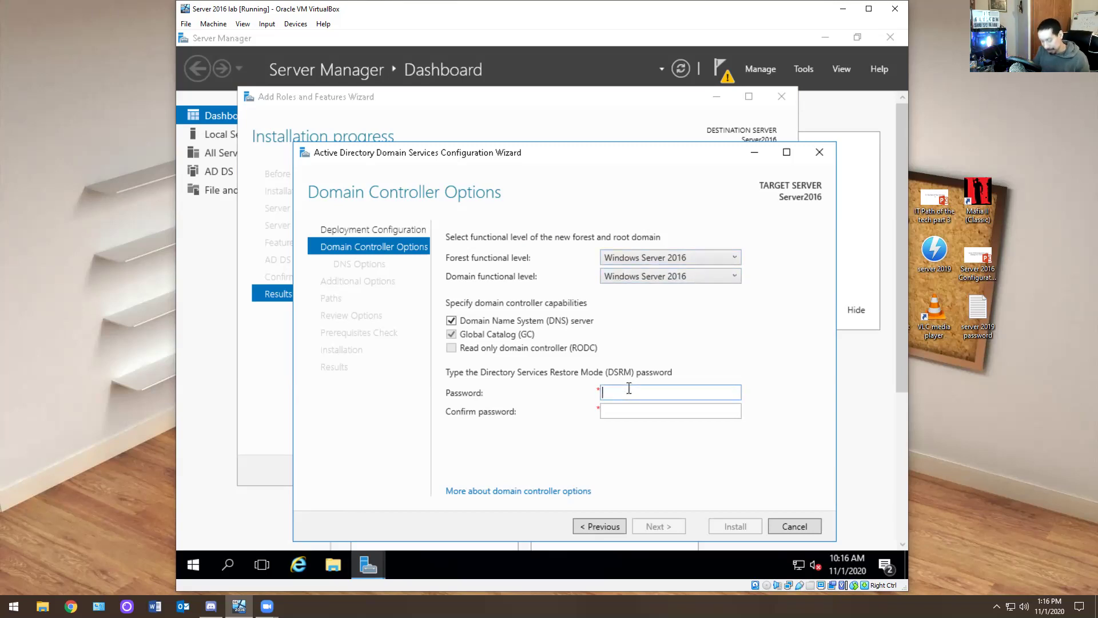
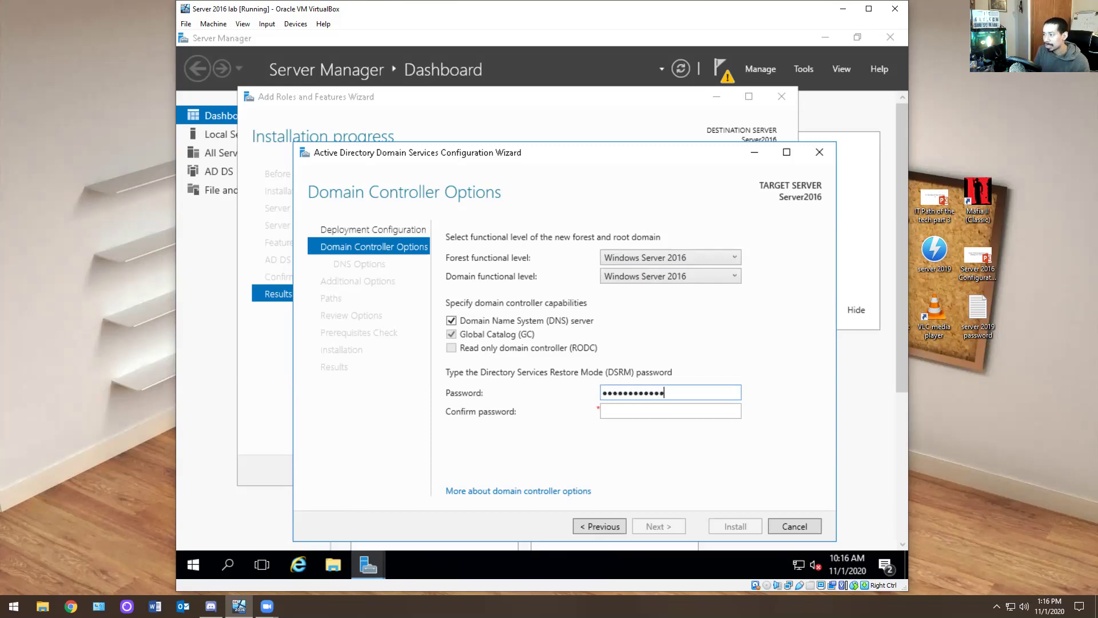
pyautogui.press('Tab')
pyautogui.press('Return')
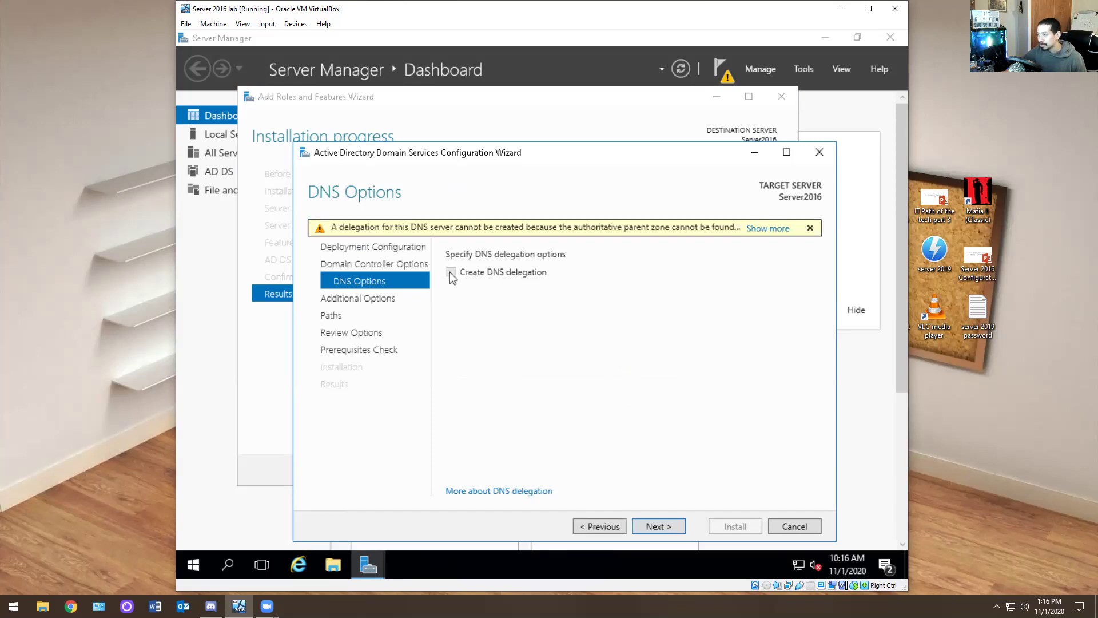
# Step: Accept the DNS options, NetBIOS name KEVTECH, default folder paths and review summary
pyautogui.click(658, 524)
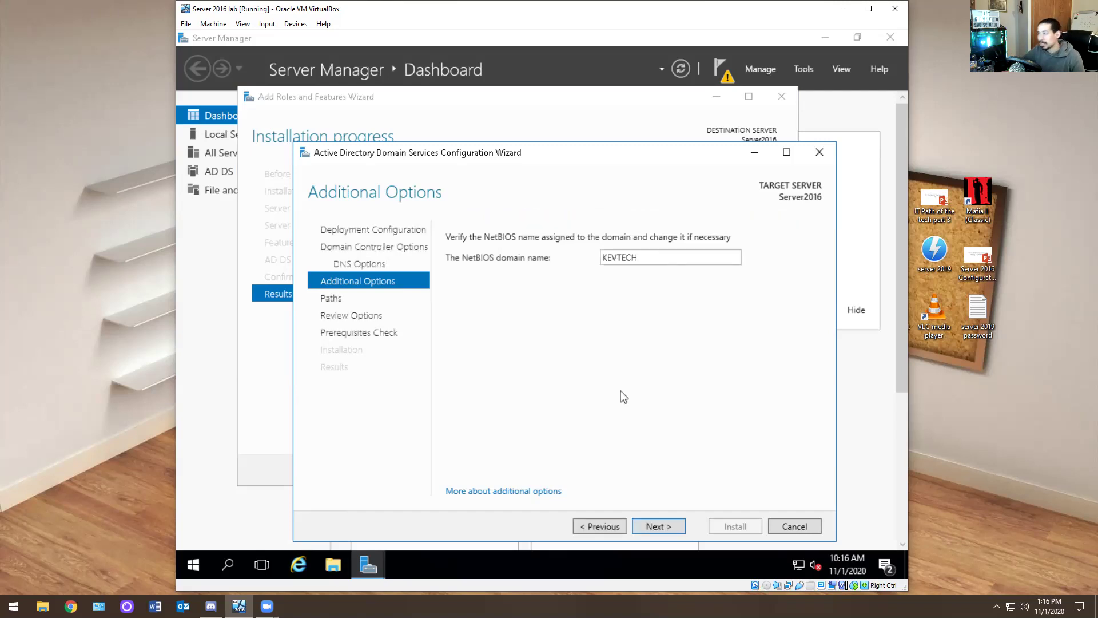
pyautogui.click(661, 529)
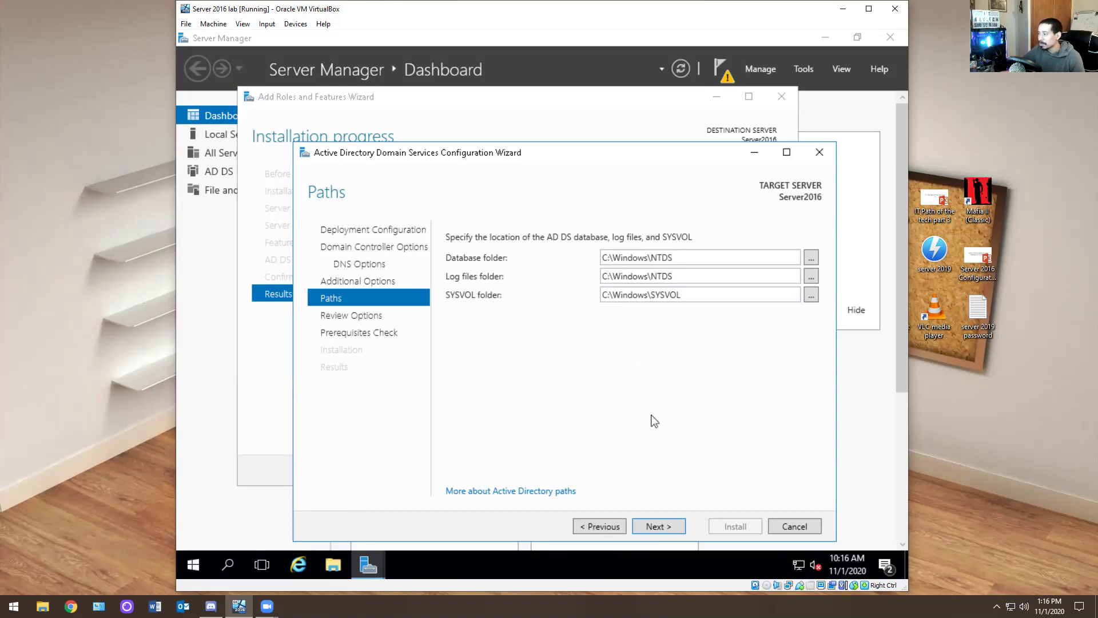
pyautogui.click(657, 527)
pyautogui.click(656, 528)
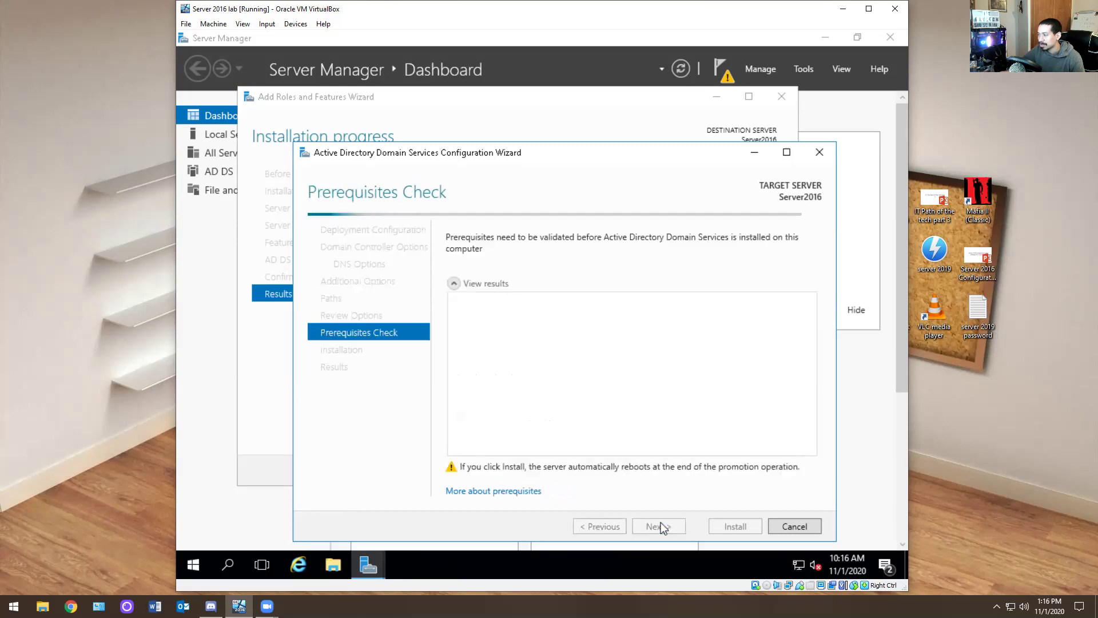
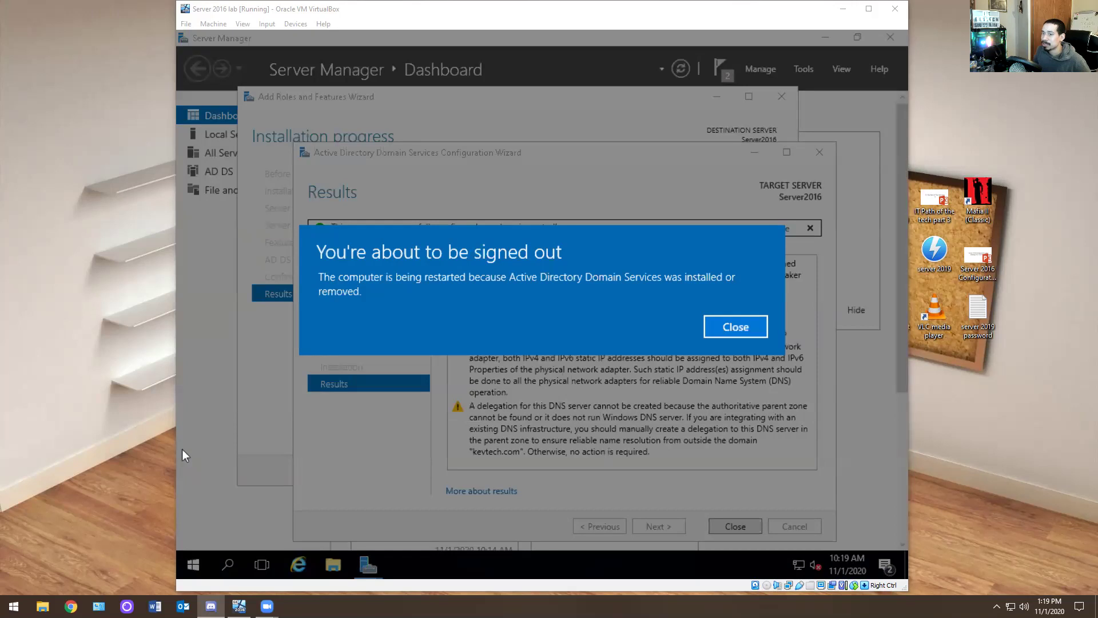
# Step: Dismiss the sign-out notice and the AD DS Configuration Wizard so the server restarts to its lock screen
pyautogui.click(713, 336)
pyautogui.click(738, 526)
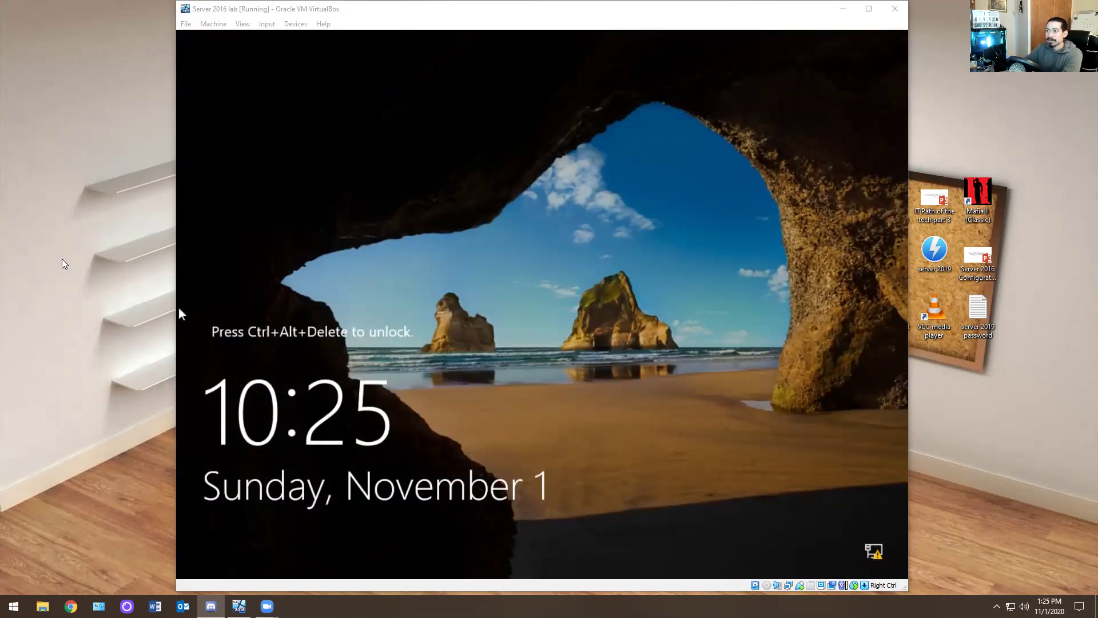
# Step: Send Ctrl-Alt-Del from VirtualBox's Input menu to unlock the VM, then clear the password field
pyautogui.click(312, 78)
pyautogui.click(269, 26)
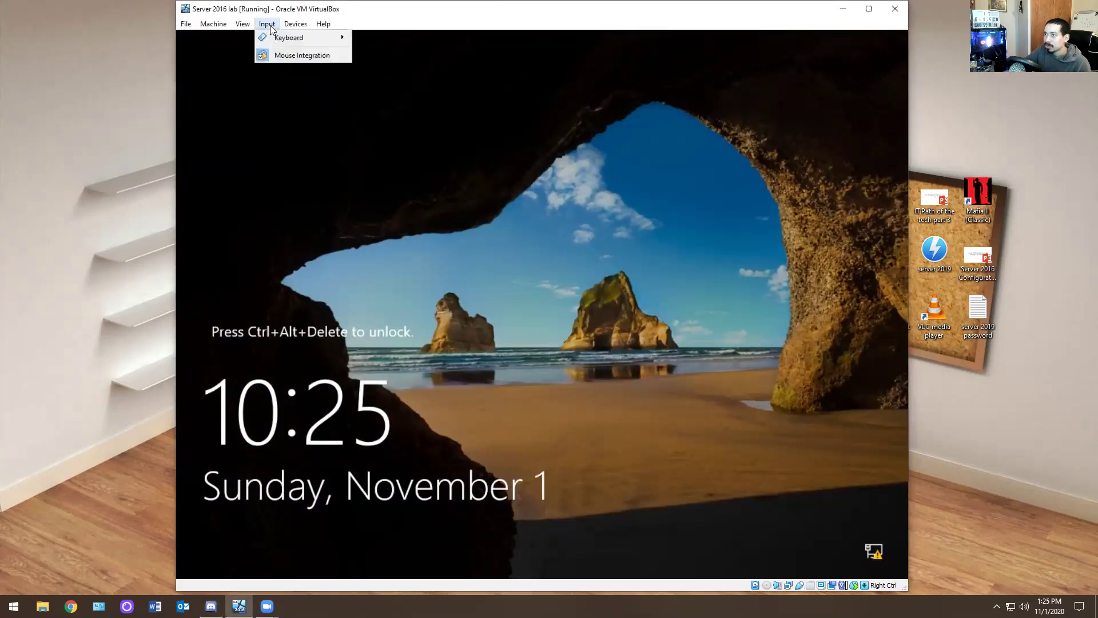
pyautogui.moveTo(289, 37)
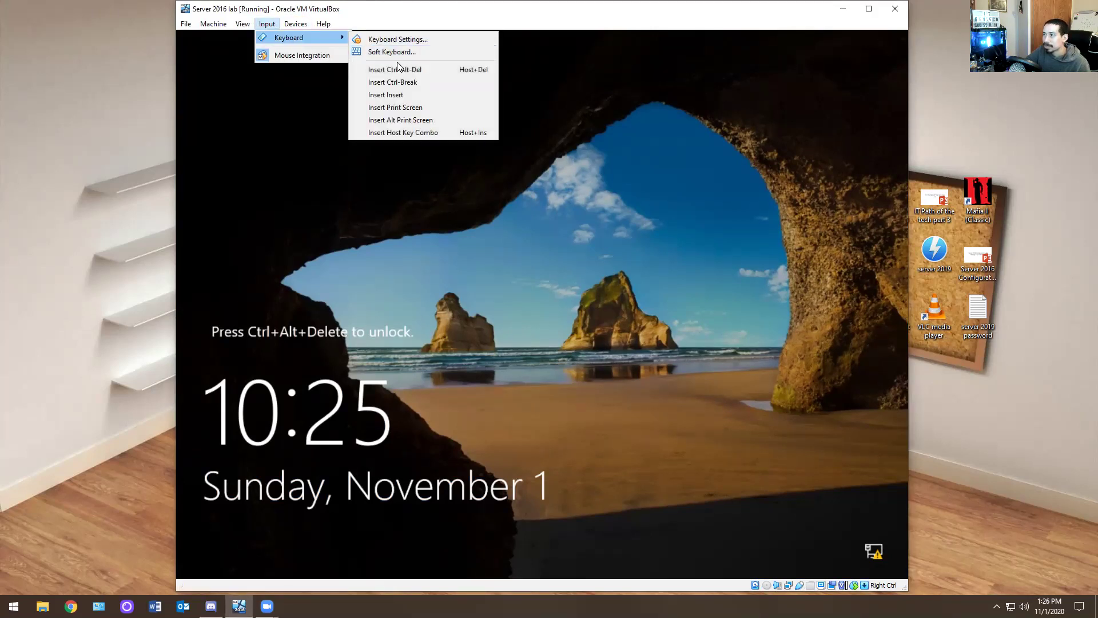
pyautogui.click(402, 64)
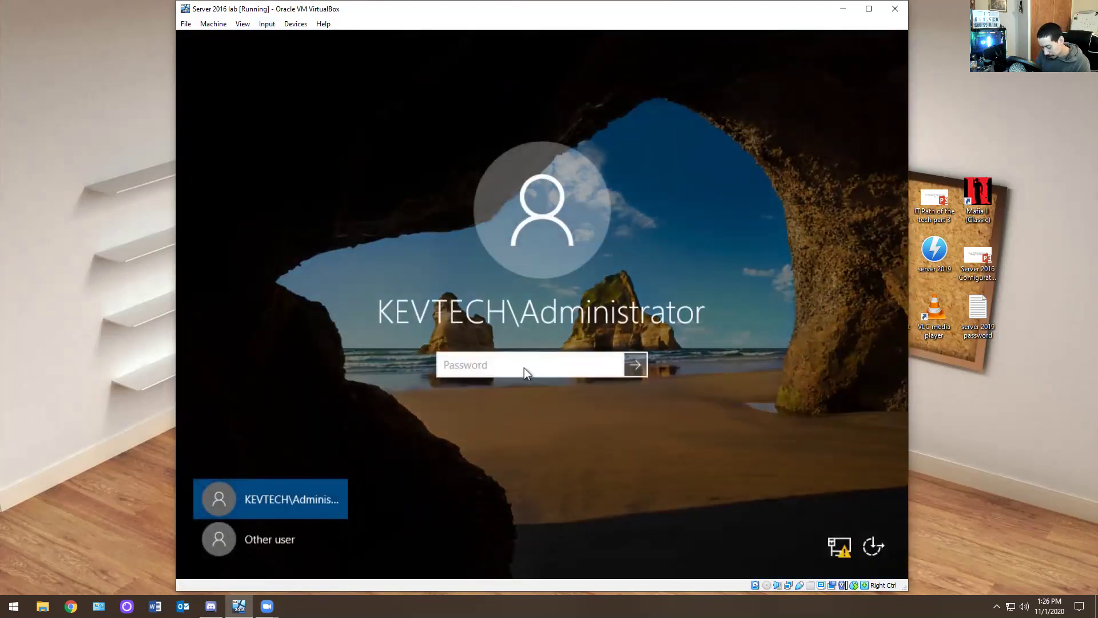
pyautogui.write('••••••')
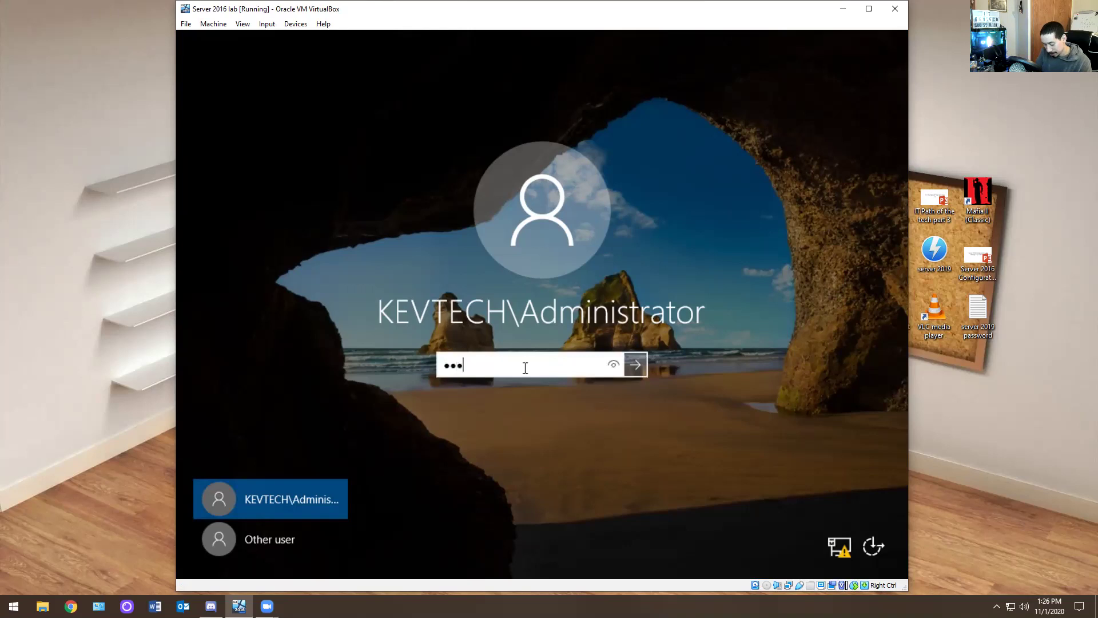
pyautogui.write('••••••')
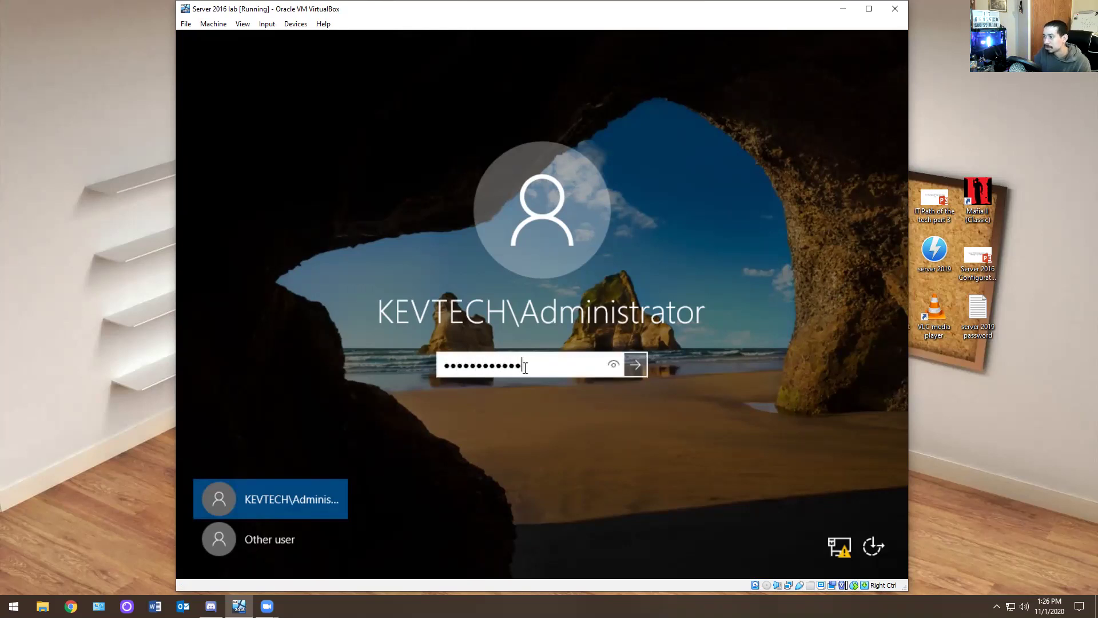
pyautogui.press('BackSpace')
pyautogui.press('BackSpace')
pyautogui.press('BackSpace')
pyautogui.press('BackSpace')
pyautogui.press('BackSpace')
pyautogui.press('BackSpace')
pyautogui.press('BackSpace')
pyautogui.press('BackSpace')
pyautogui.press('BackSpace')
pyautogui.press('BackSpace')
pyautogui.press('BackSpace')
pyautogui.press('BackSpace')
pyautogui.press('BackSpace')
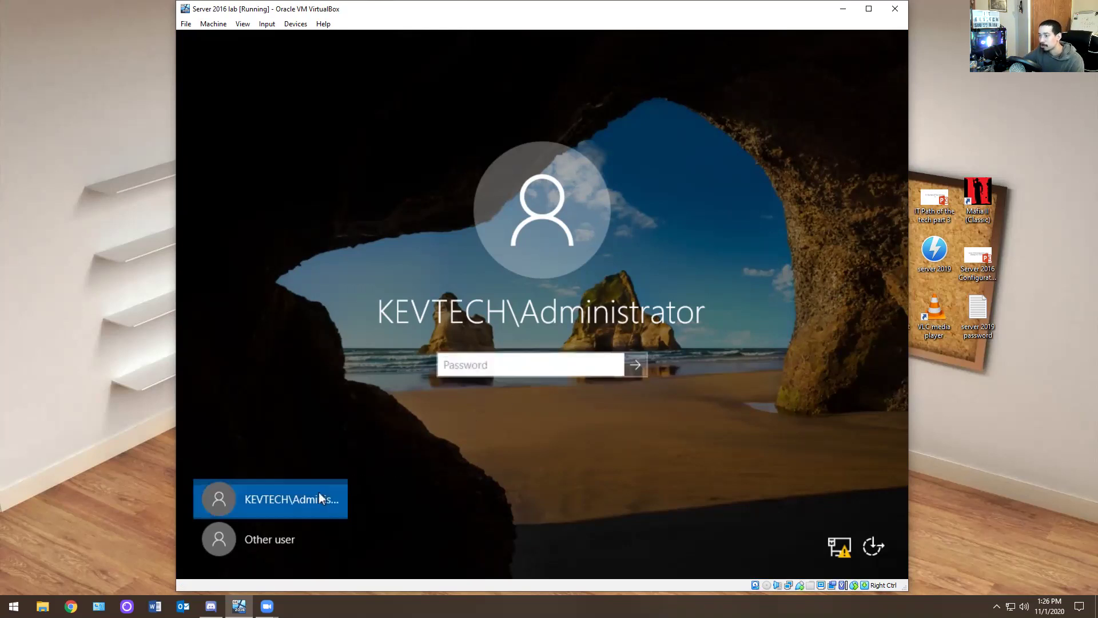
# Step: Switch to Other user, view the 'How do I sign in to another domain?' help, then reselect Other user
pyautogui.click(276, 533)
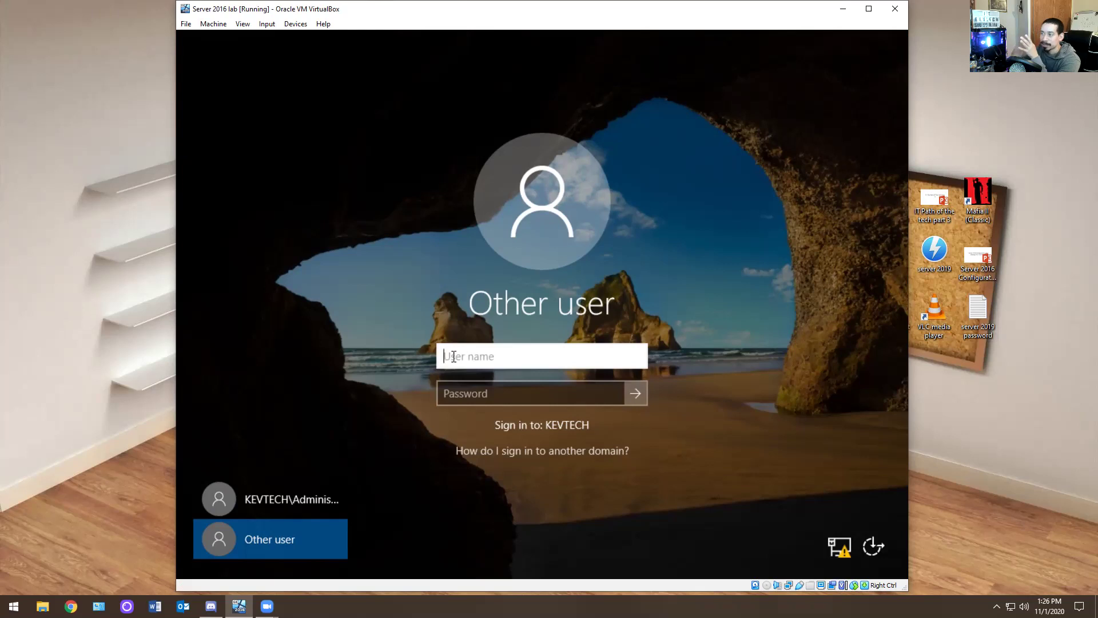
pyautogui.click(521, 450)
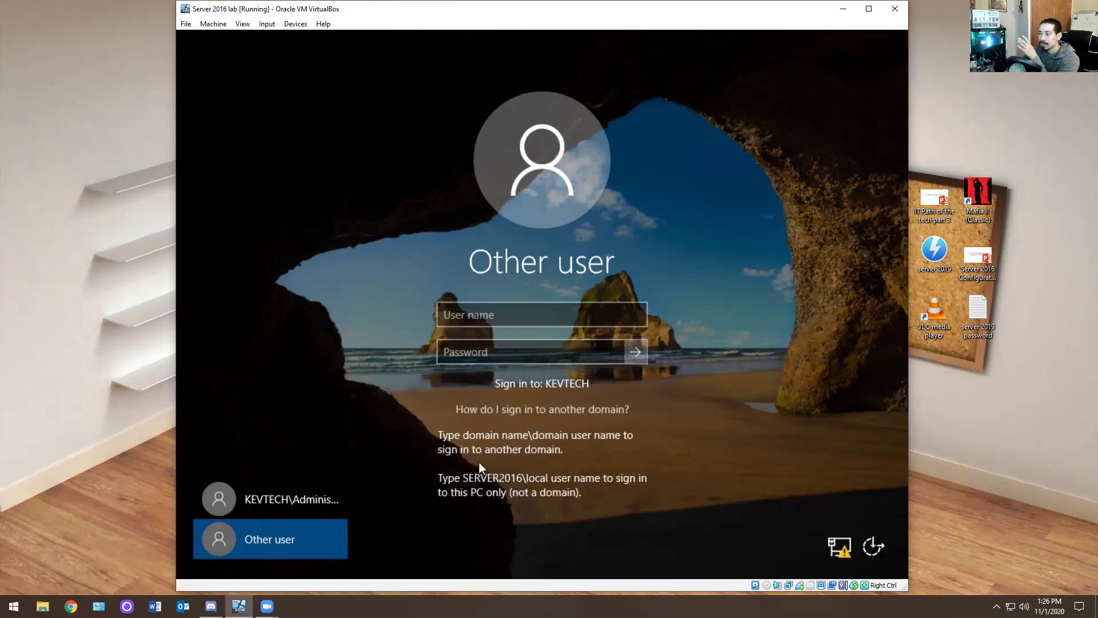
pyautogui.click(321, 499)
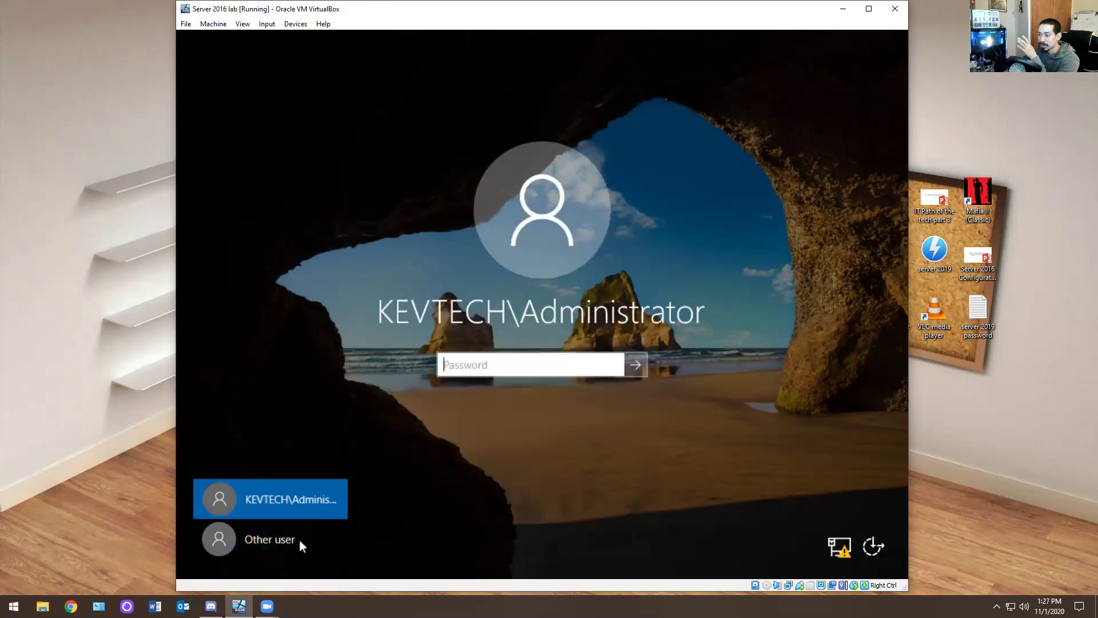
pyautogui.click(299, 540)
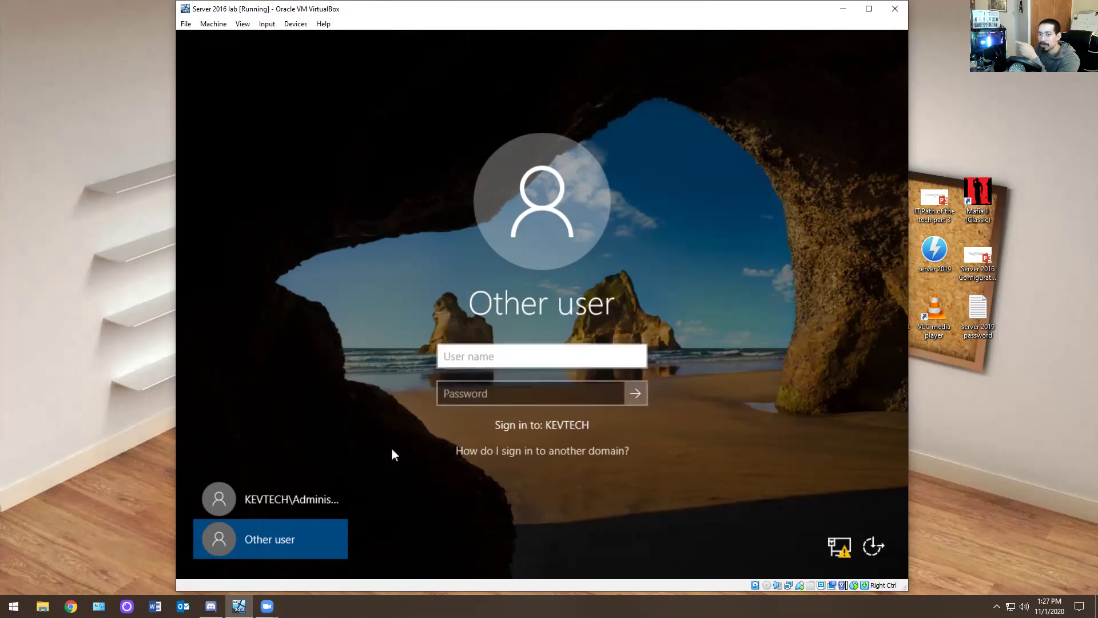
# Step: Sign in as KEVTECH\Administrator with the account password to reach the Server Manager Dashboard
pyautogui.click(323, 487)
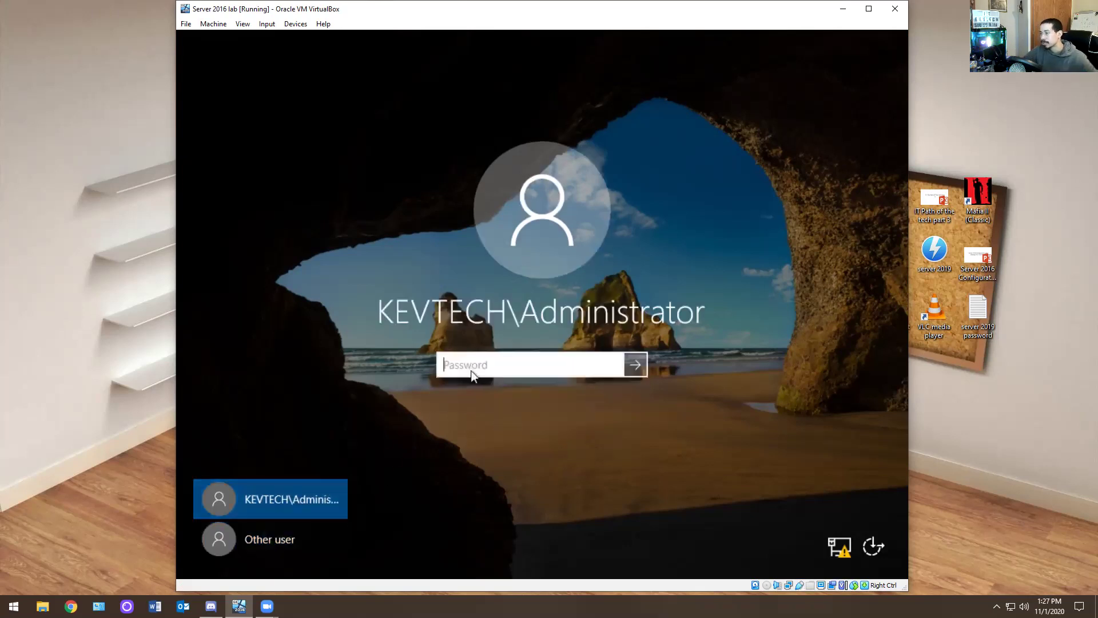
pyautogui.write('********')
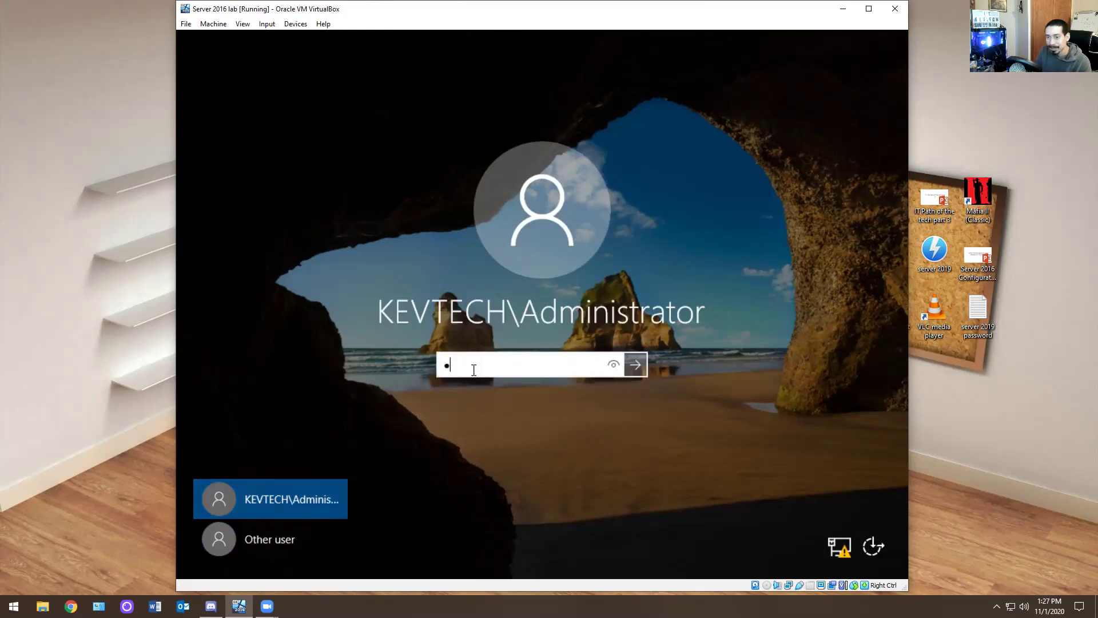
pyautogui.write('*****')
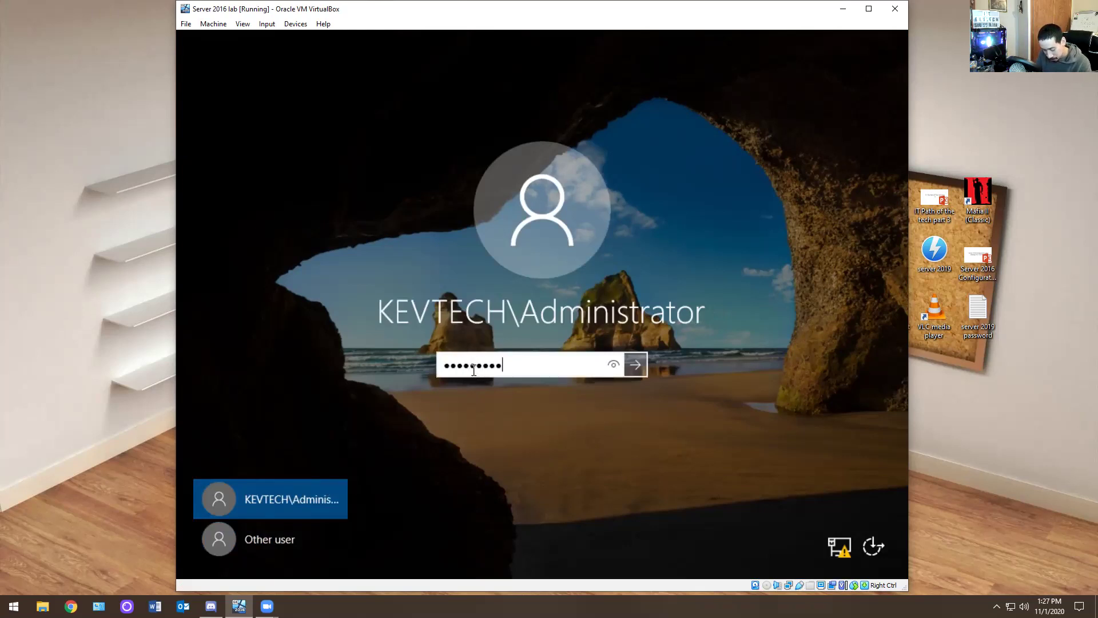
pyautogui.press('Return')
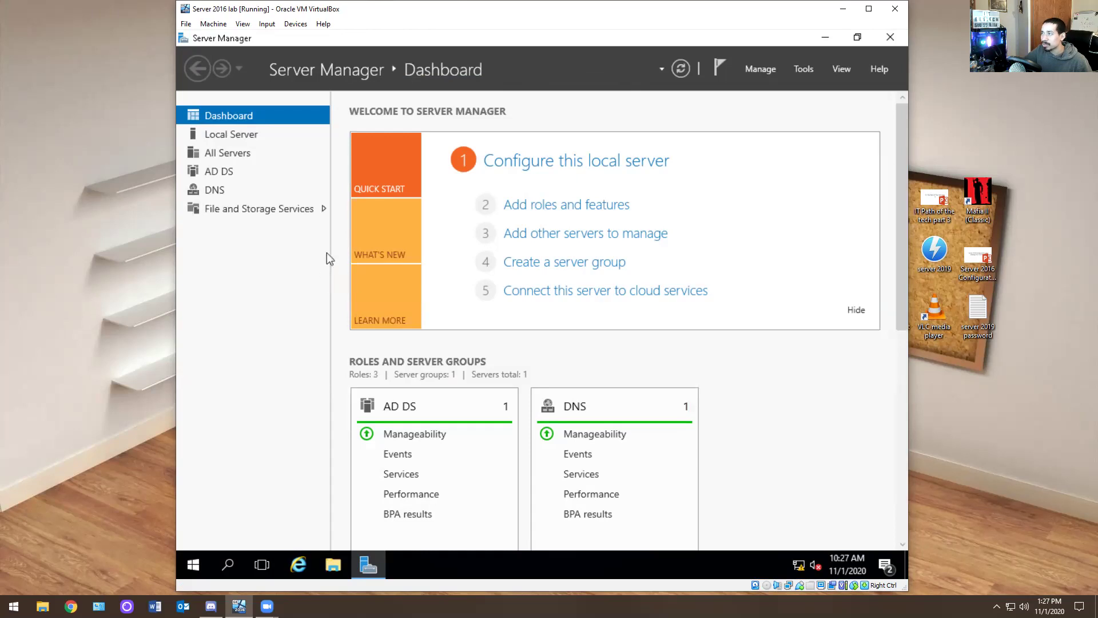
# Step: Open Active Directory Users and Computers from Server Manager's Tools menu
pyautogui.click(804, 69)
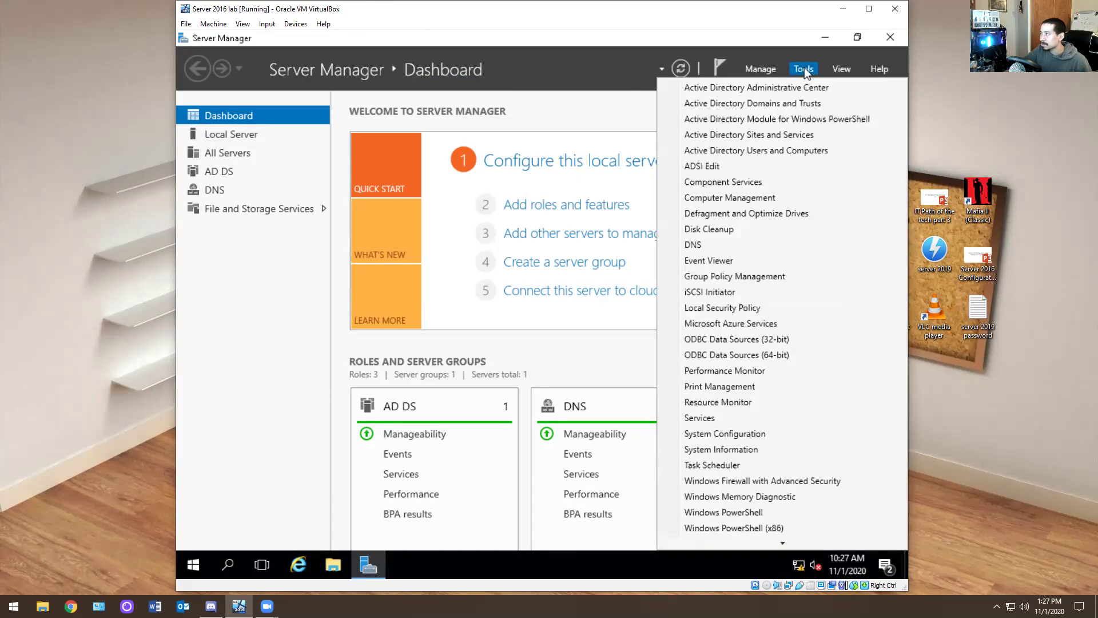
pyautogui.click(757, 152)
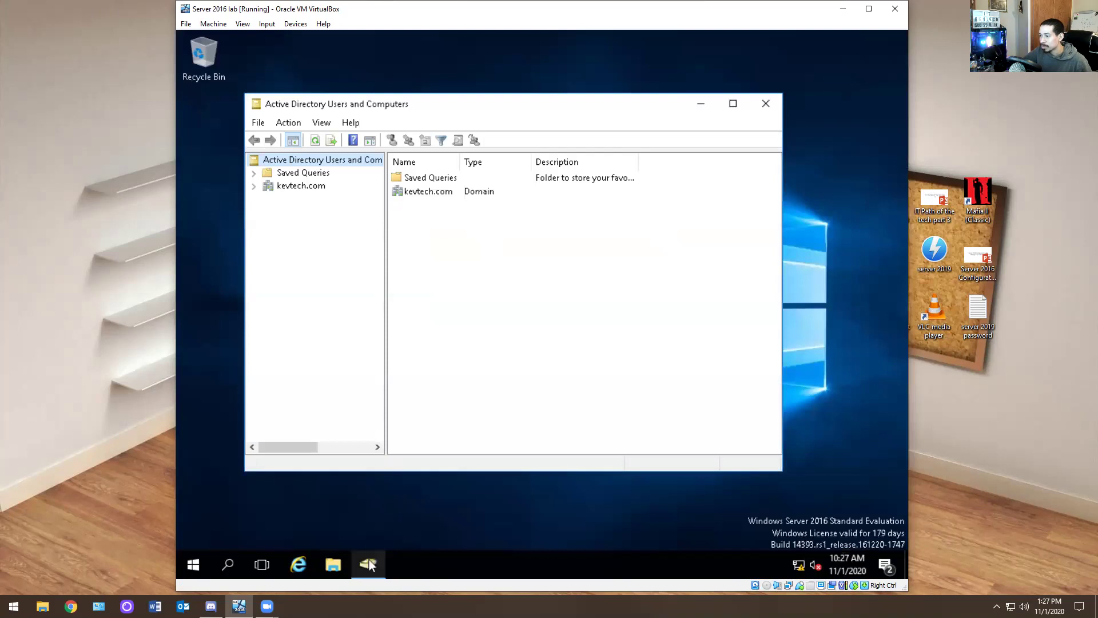
# Step: Pin Active Directory Users and Computers to the taskbar and close its window
pyautogui.rightClick(371, 562)
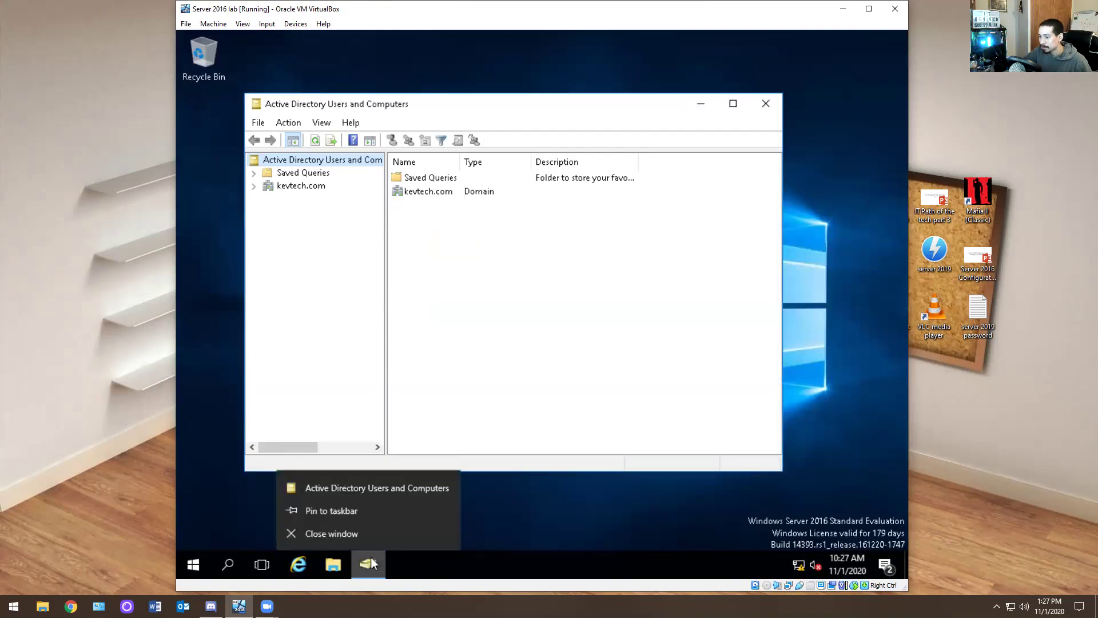
pyautogui.click(349, 511)
pyautogui.click(778, 108)
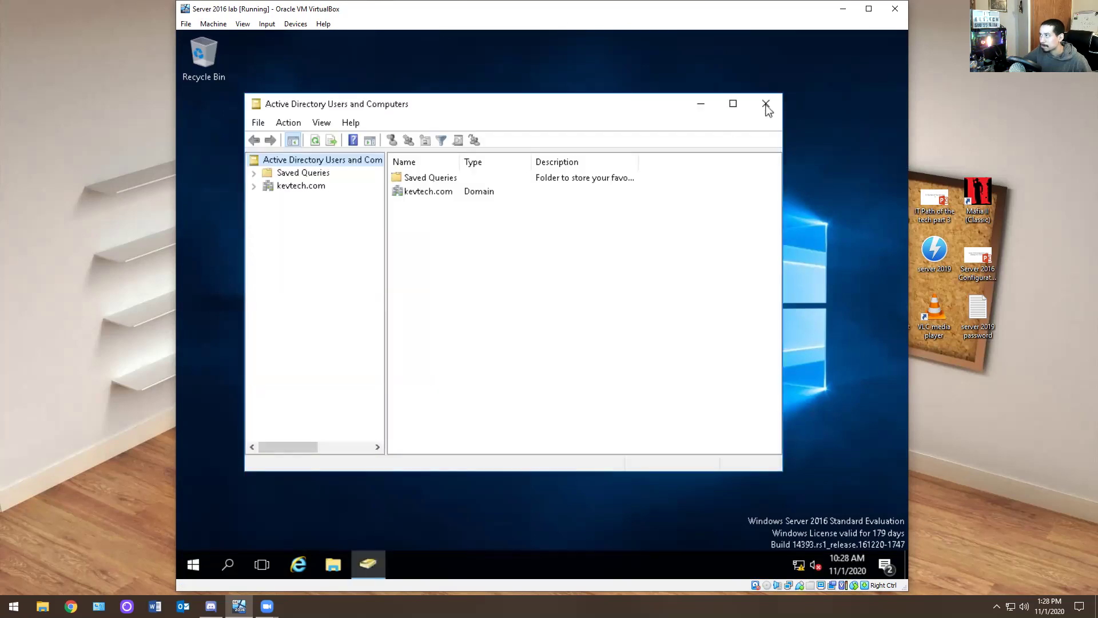
pyautogui.click(766, 105)
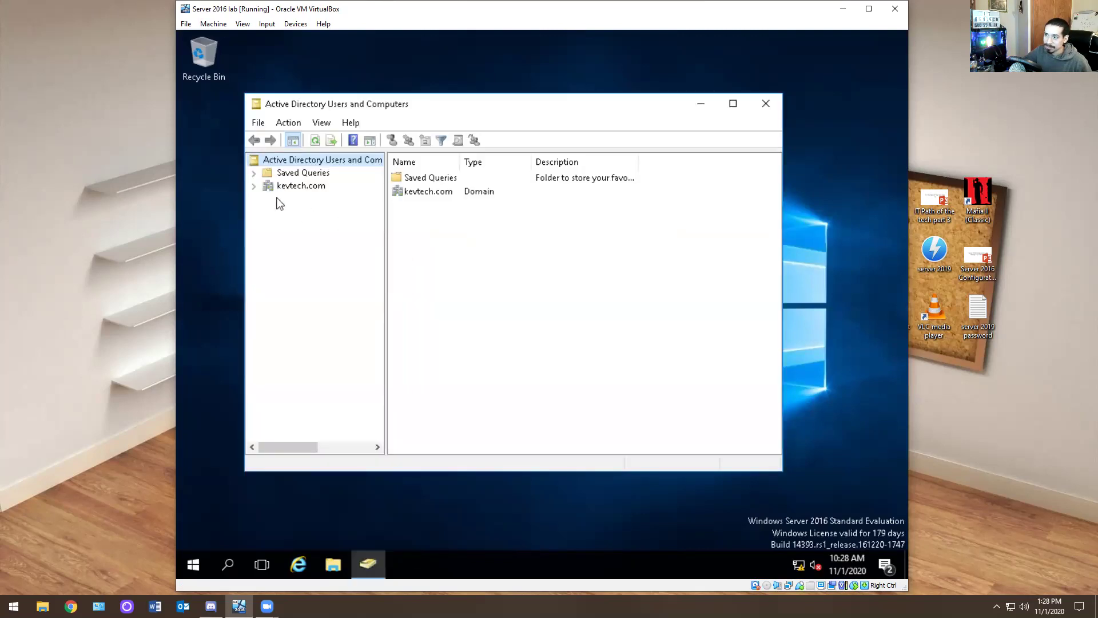
# Step: Expand kevtech.com, display the Users container's accounts, and bring up the Administrator account's context menu
pyautogui.click(267, 187)
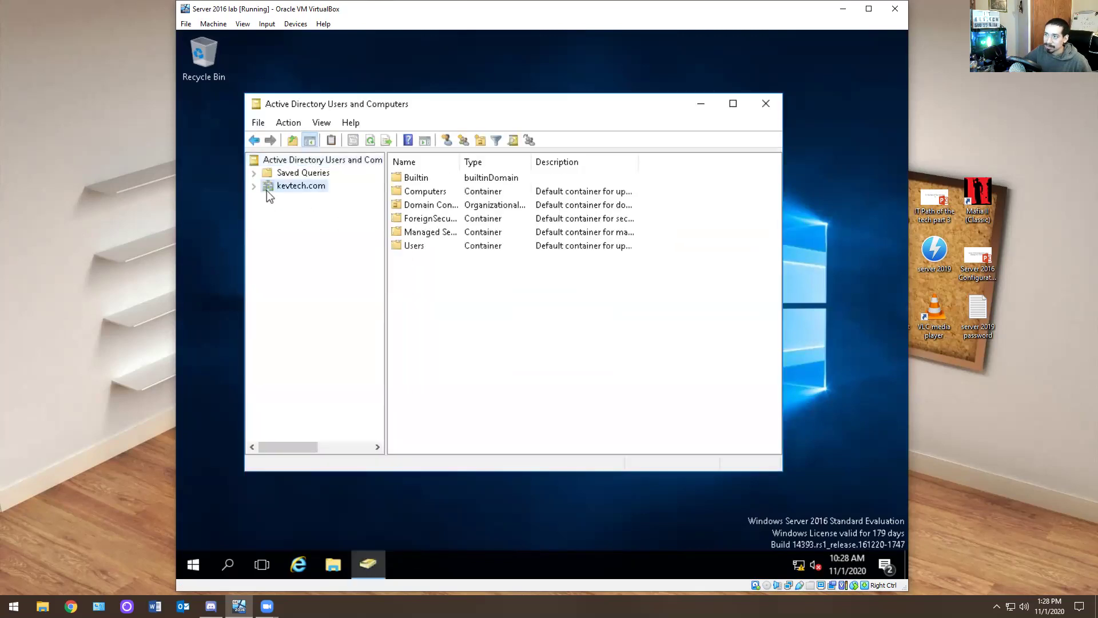
pyautogui.click(253, 186)
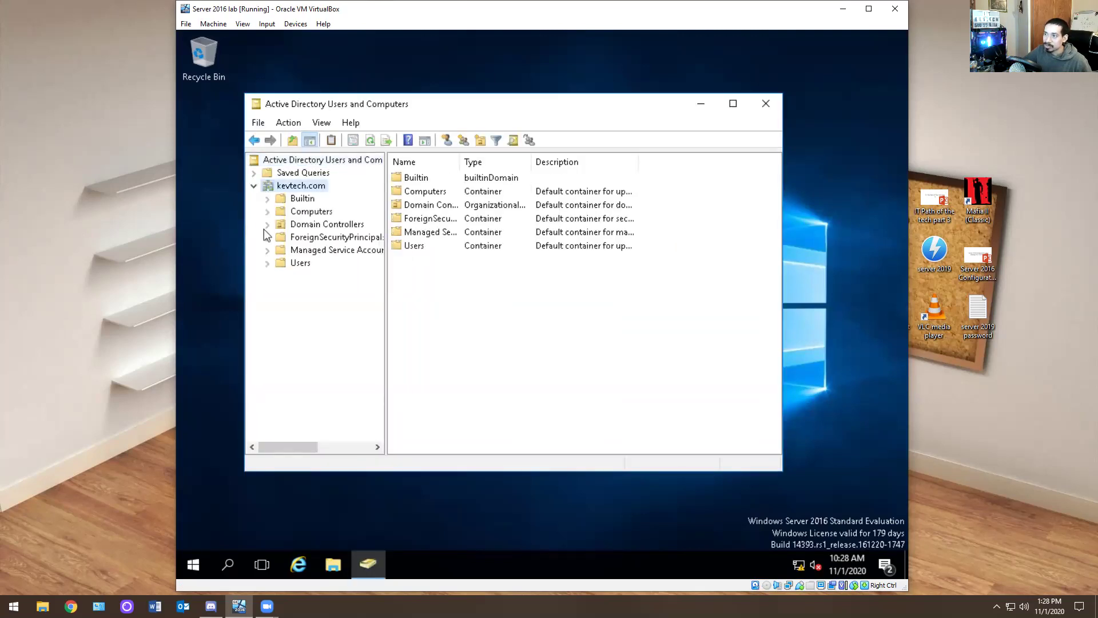
pyautogui.click(284, 267)
pyautogui.rightClick(299, 264)
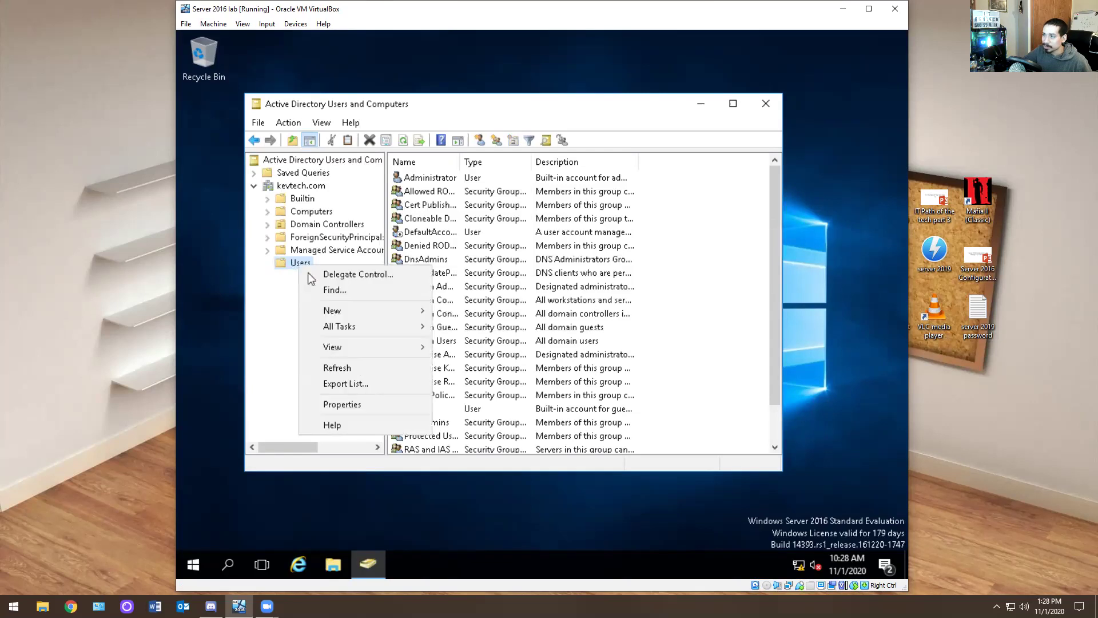
pyautogui.moveTo(332, 311)
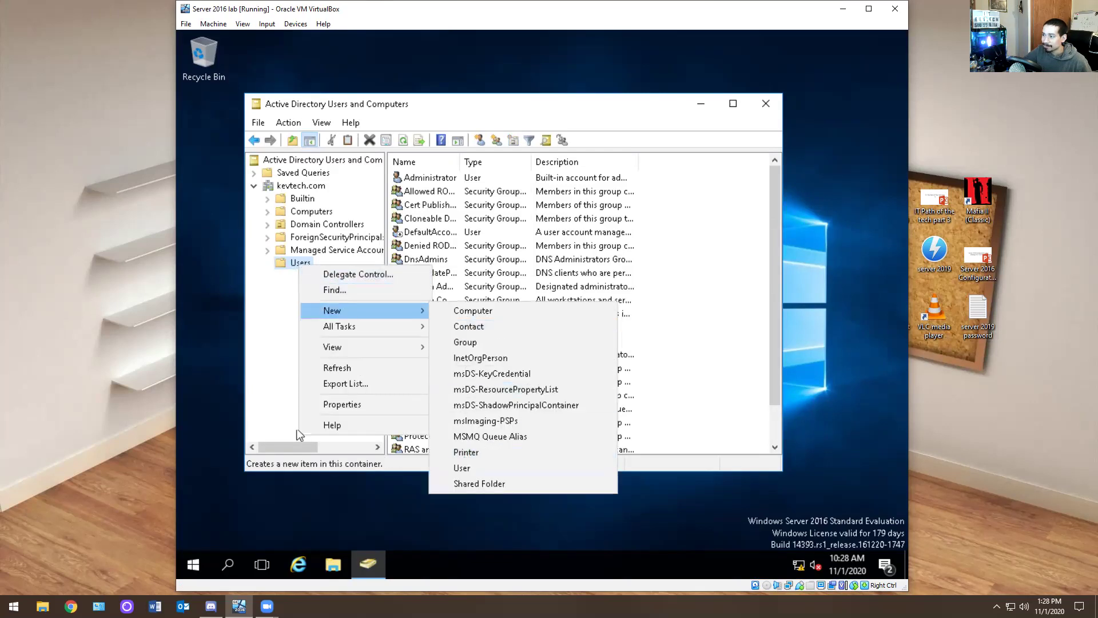
pyautogui.click(255, 302)
pyautogui.rightClick(434, 181)
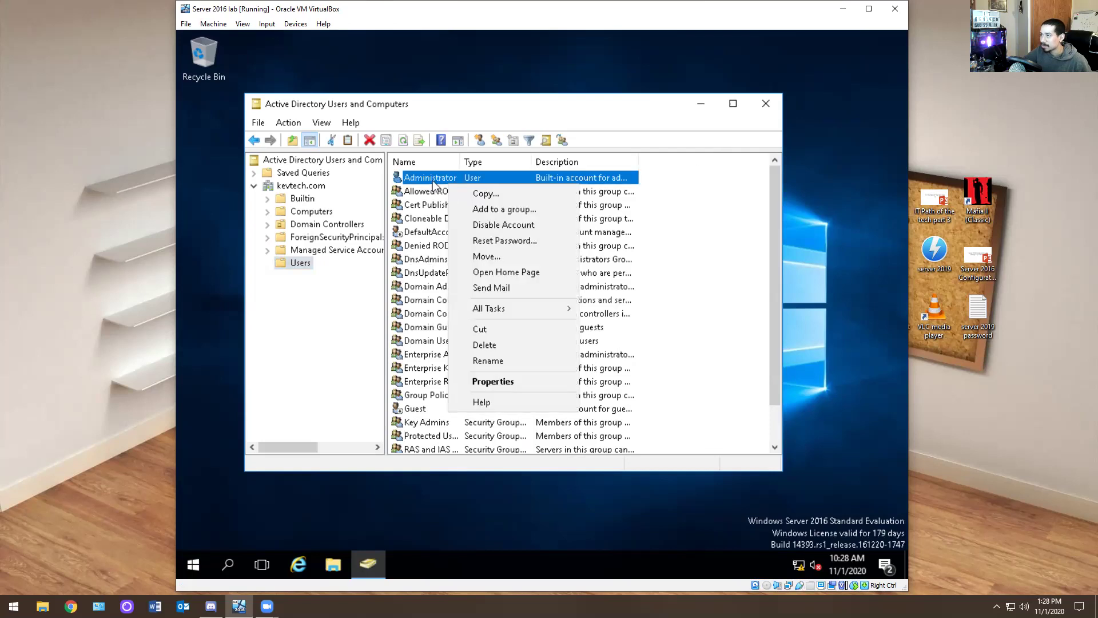
# Step: Review the Administrator account's Member Of group memberships, then close its properties
pyautogui.doubleClick(425, 183)
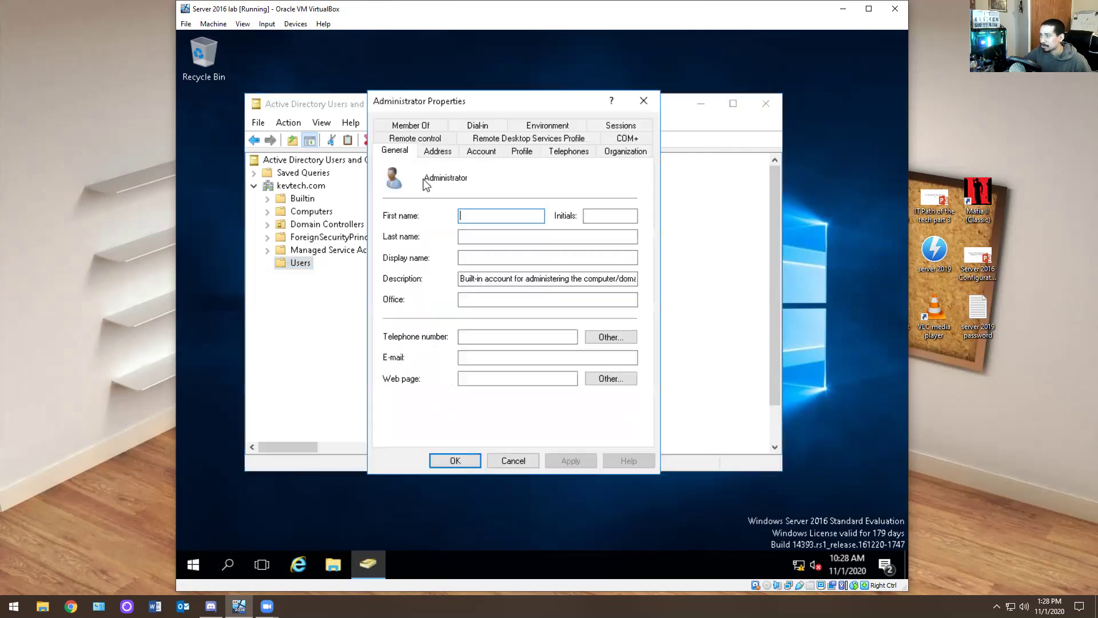
pyautogui.click(437, 126)
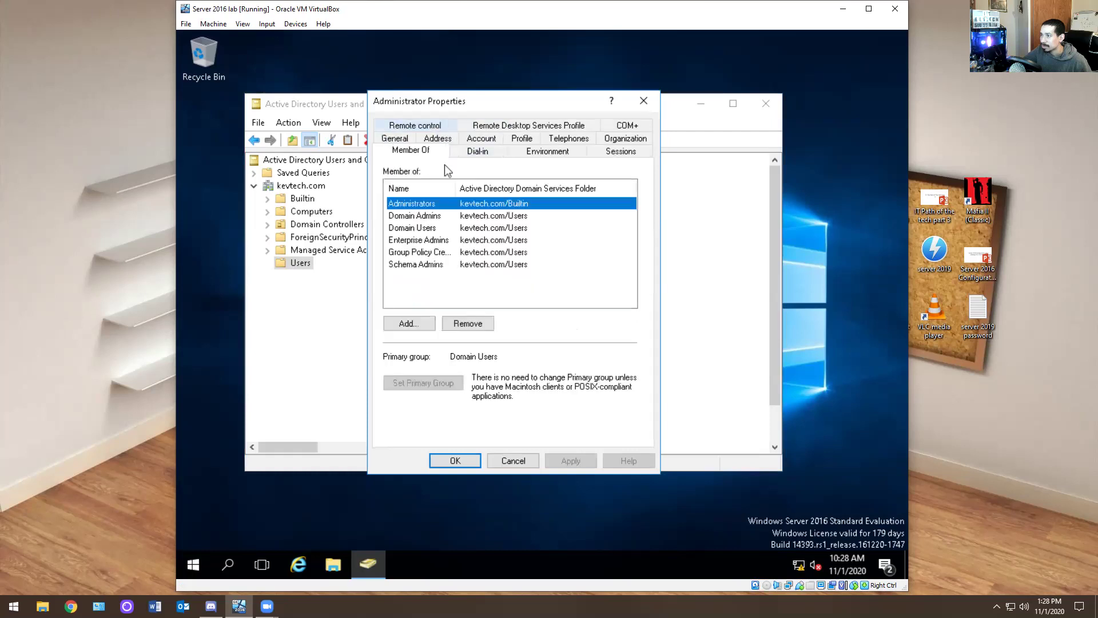
pyautogui.click(652, 101)
# Step: Close Active Directory Users and Computers and shut down the server via the Win+X menu
pyautogui.scroll(-1, 523, 401)
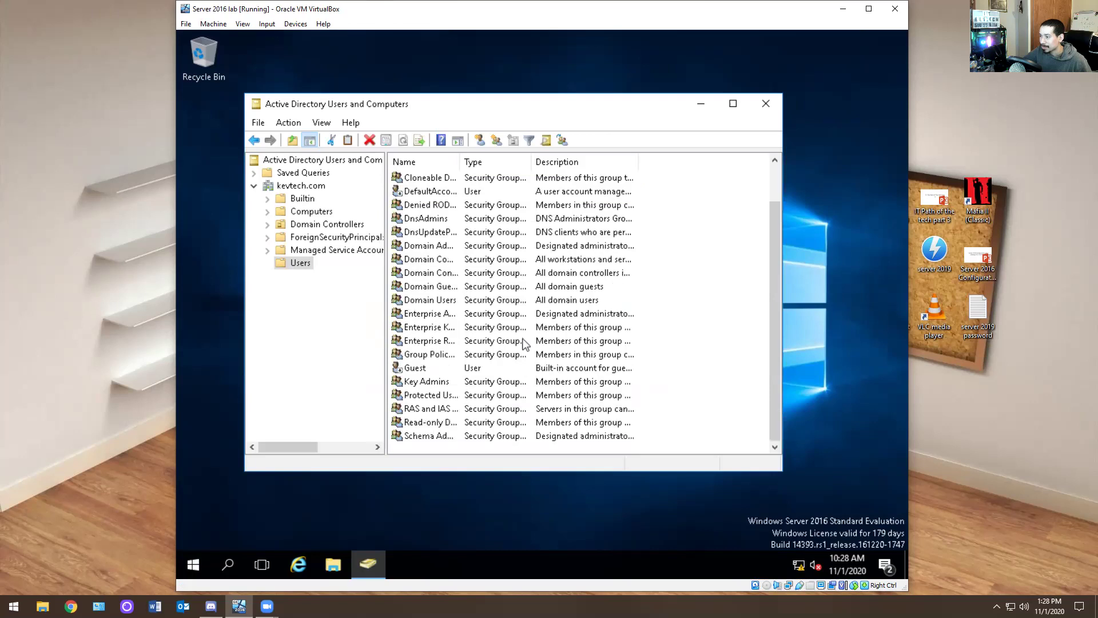
pyautogui.scroll(1, 532, 297)
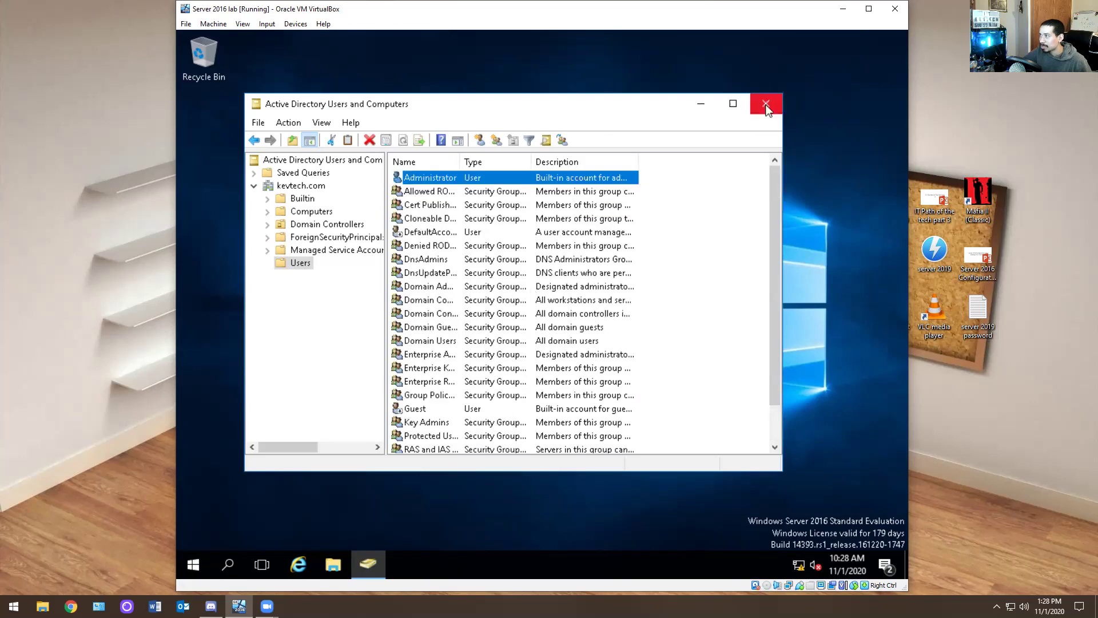
pyautogui.click(766, 105)
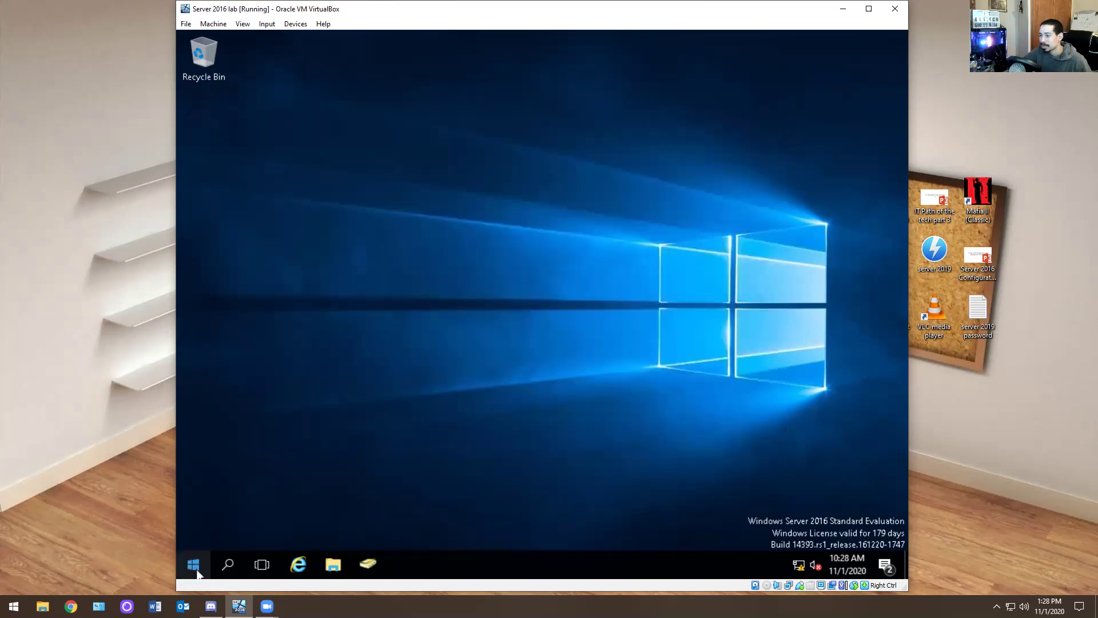
pyautogui.rightClick(197, 571)
pyautogui.moveTo(294, 534)
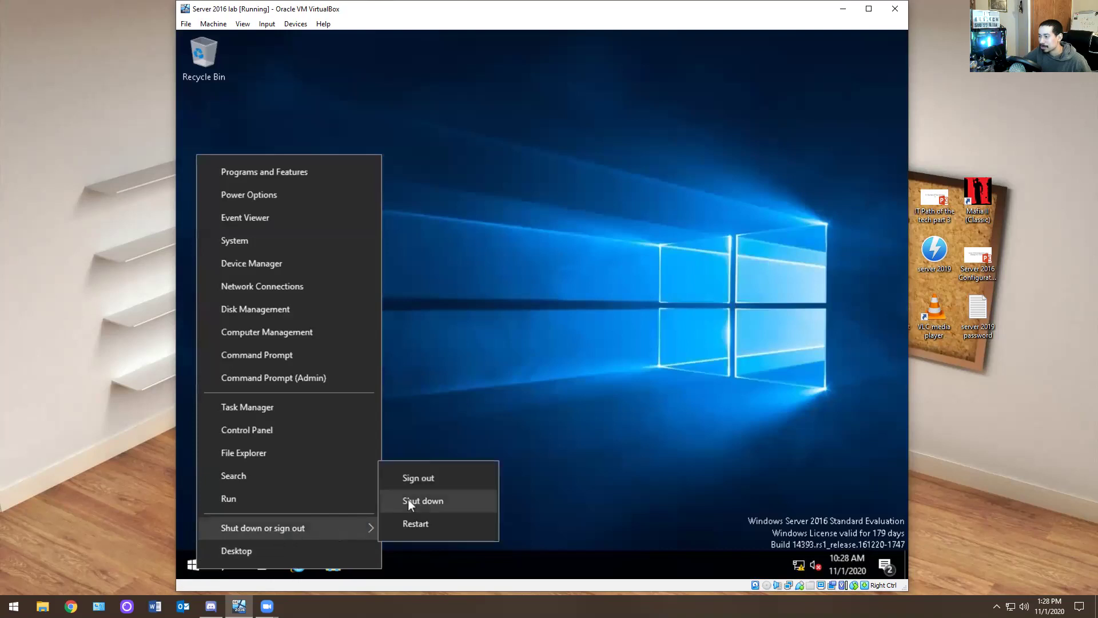
pyautogui.click(408, 502)
pyautogui.click(412, 536)
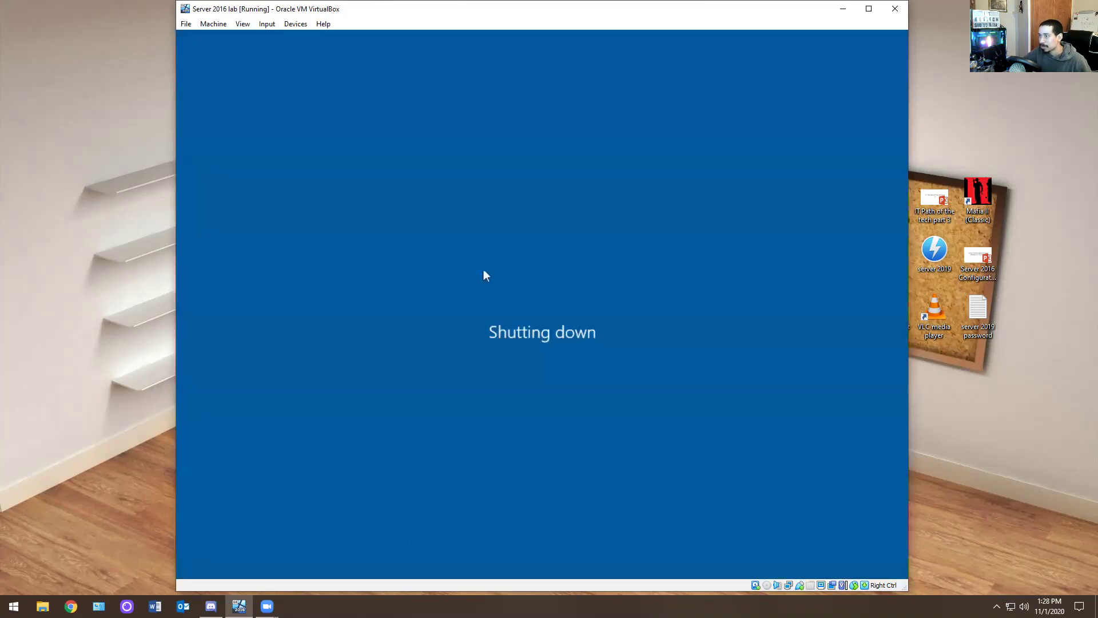